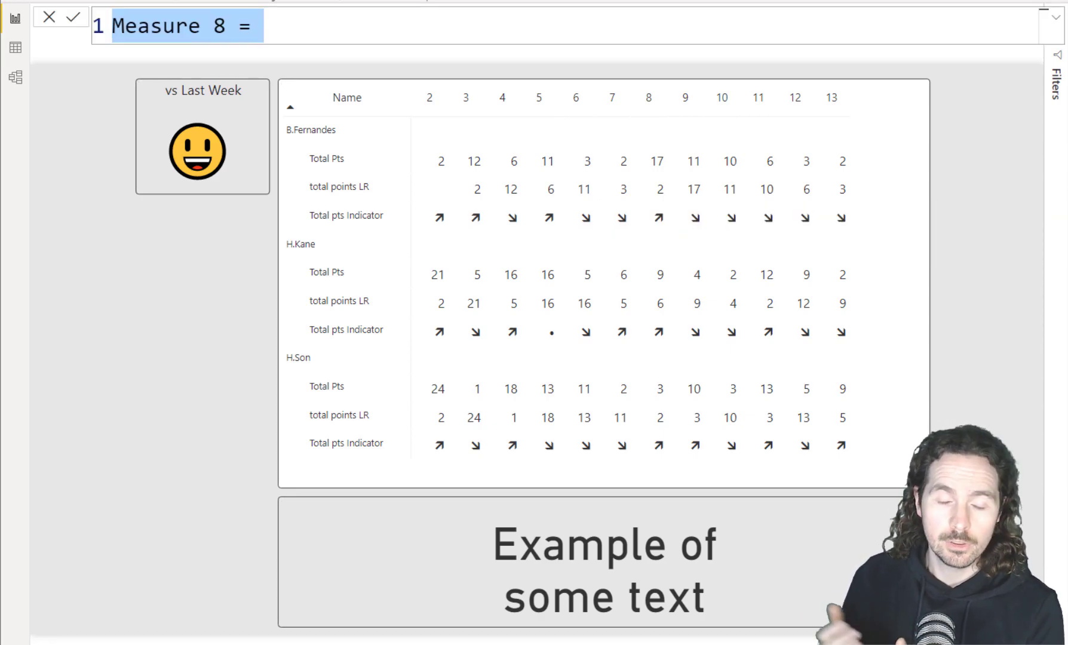
# Write the measure total uni = UNICHAR(128175), replacing the default Measure 8 name.
pyautogui.click(265, 26)
pyautogui.write('un')
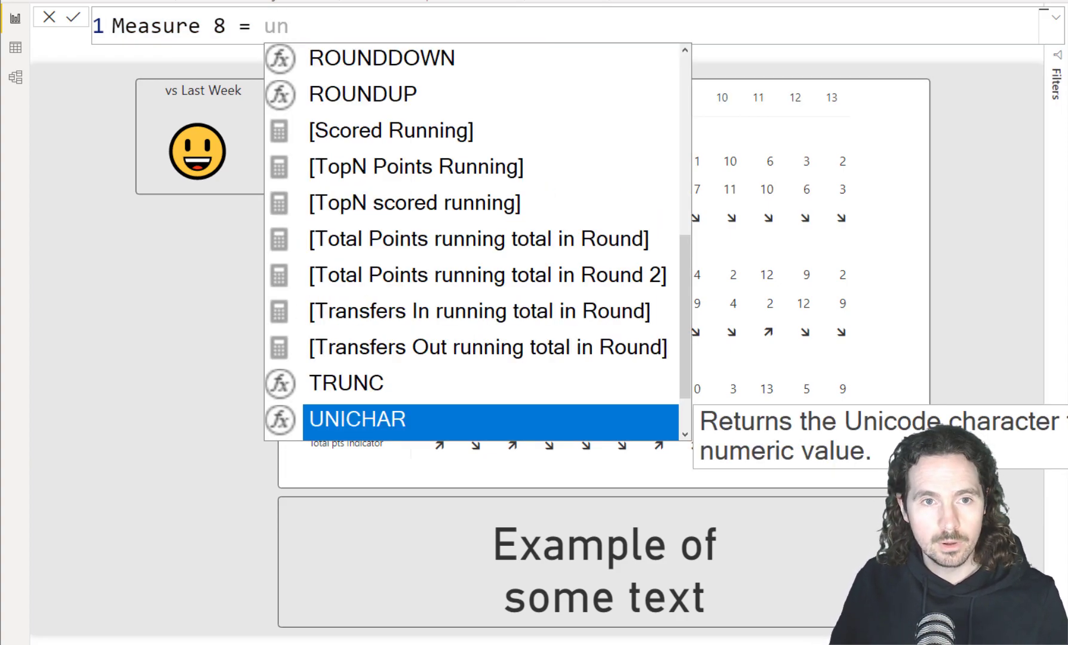
pyautogui.click(443, 411)
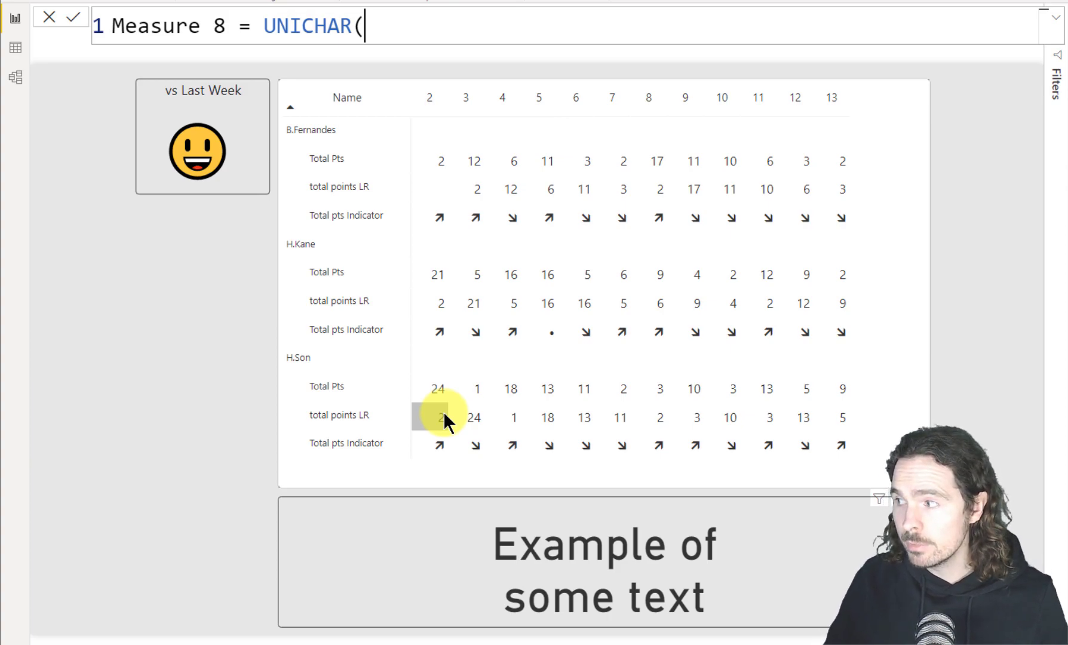
pyautogui.write('128175)')
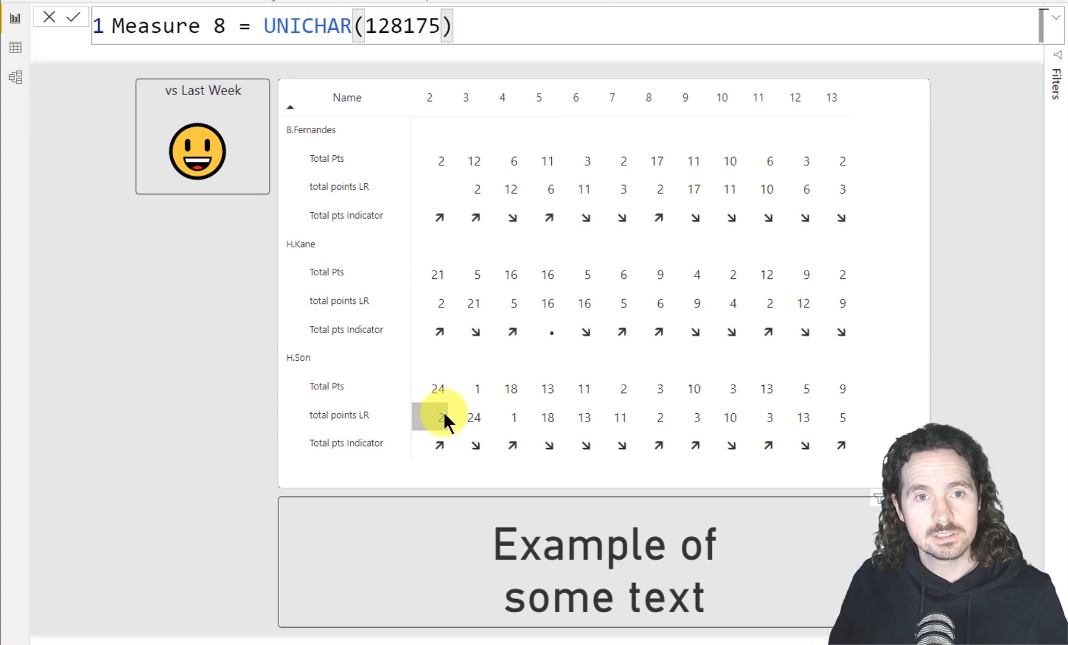
pyautogui.press('Home')
pyautogui.press('Delete')
pyautogui.press('Delete')
pyautogui.press('Delete')
pyautogui.press('Delete')
pyautogui.press('Delete')
pyautogui.press('Delete')
pyautogui.press('Delete')
pyautogui.press('Delete')
pyautogui.press('Delete')
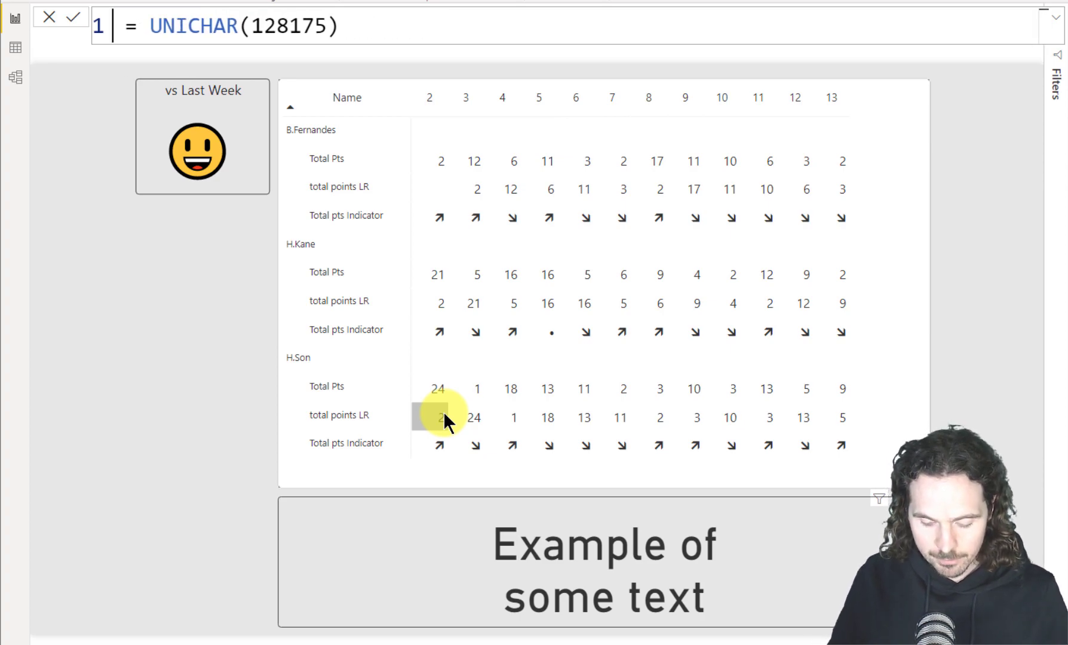
pyautogui.write('tota ')
pyautogui.write(' uni')
pyautogui.press('Return')
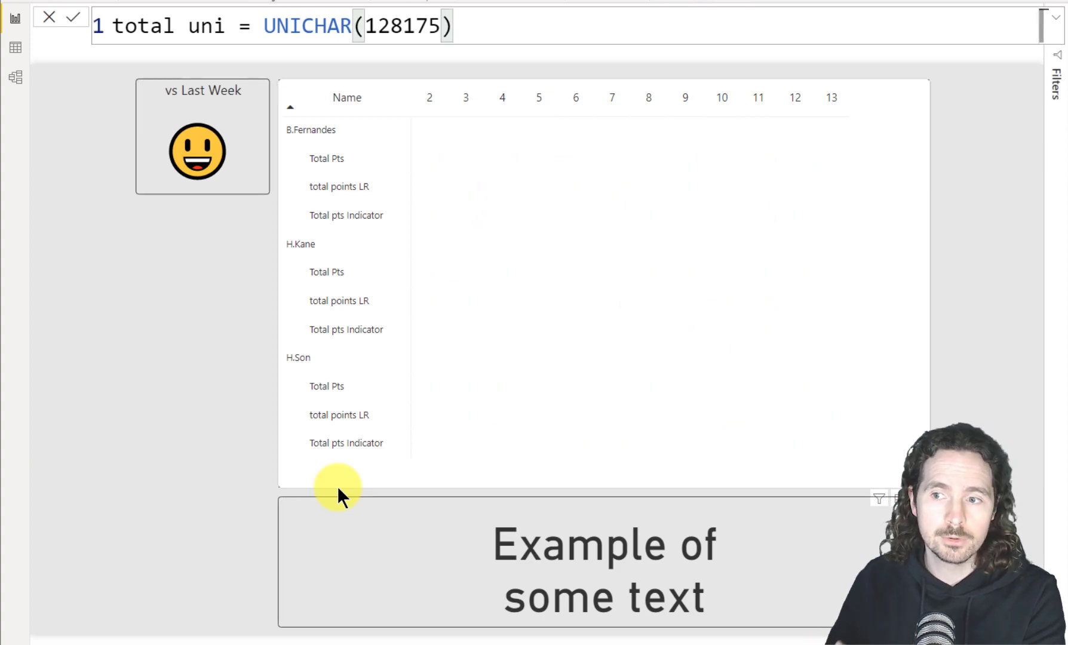
# Paste a card for total uni and resize it narrower and shorter beneath vs Last Week.
pyautogui.click(965, 352)
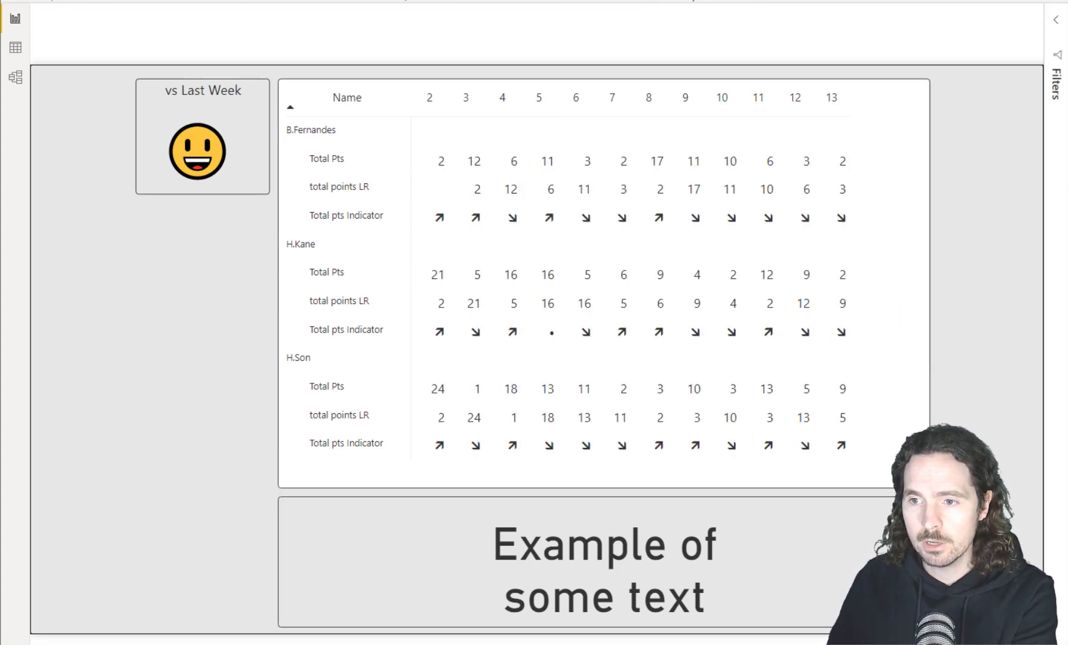
pyautogui.hotkey('ctrl', 'v')
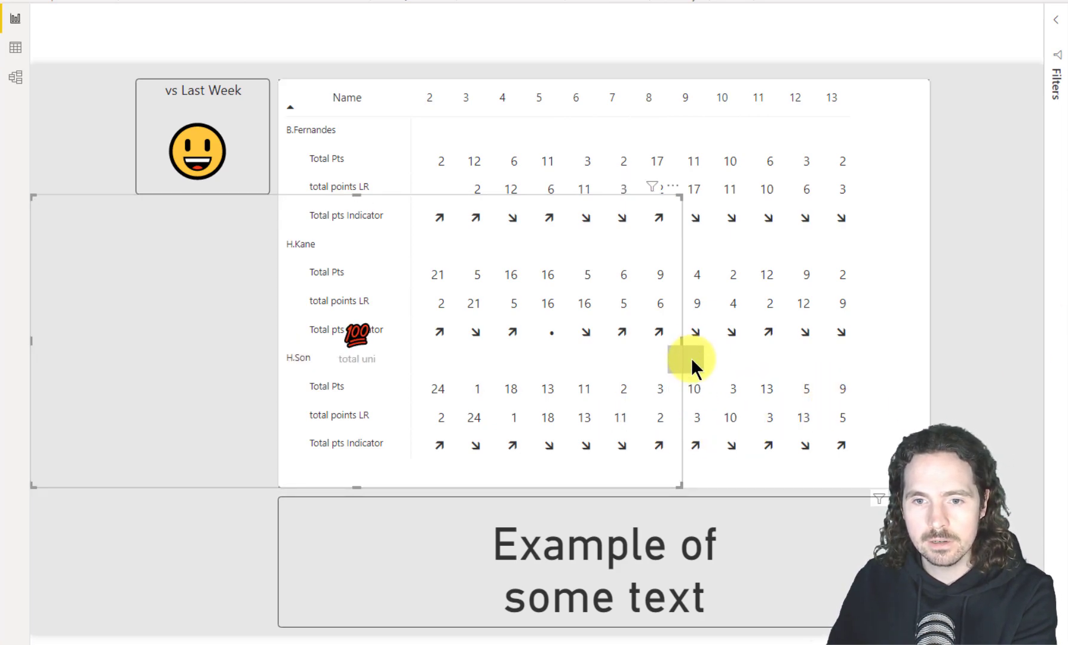
pyautogui.moveTo(682, 343); pyautogui.dragTo(220, 428)
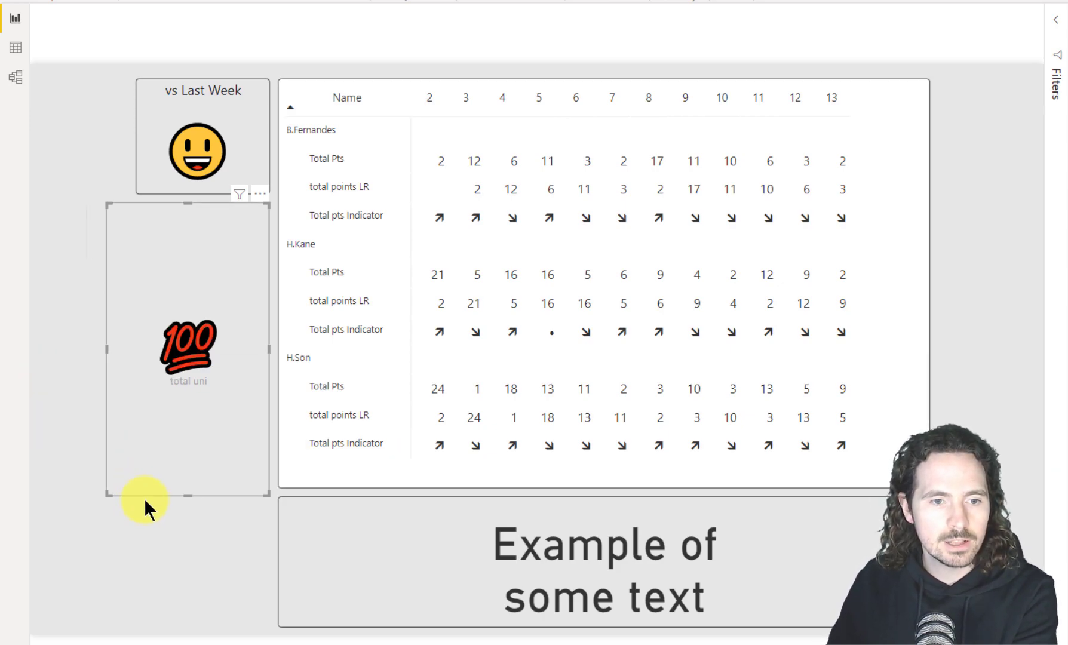
pyautogui.moveTo(184, 495); pyautogui.dragTo(197, 373)
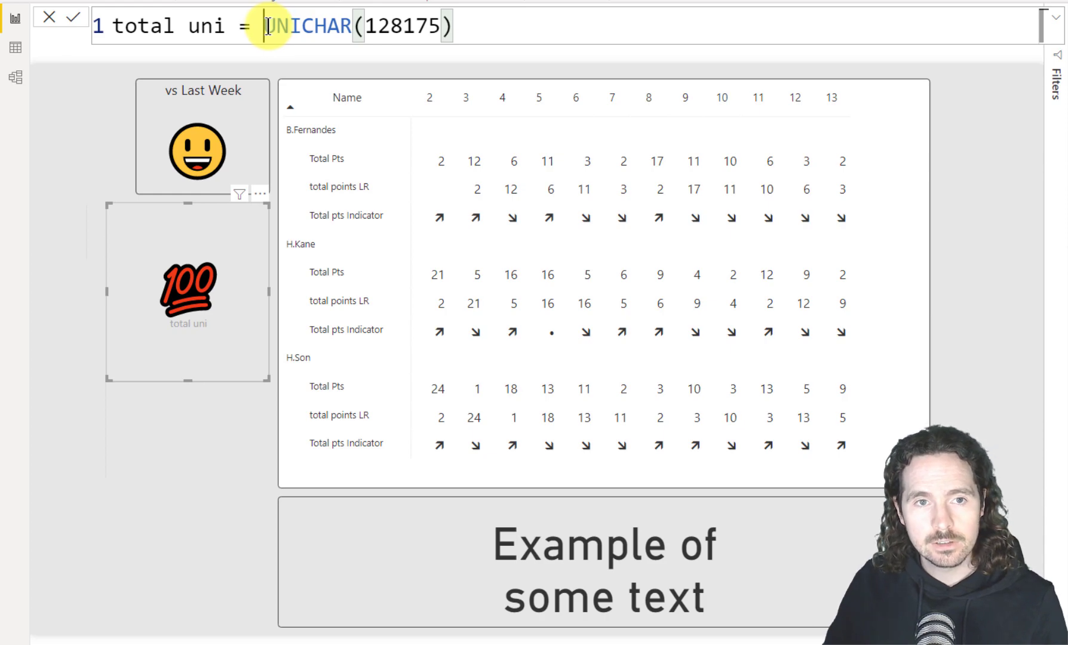
# Replace UNICHAR(128175) in total uni with a quoted 💩 emoji from the emoji picker.
pyautogui.moveTo(265, 25); pyautogui.dragTo(508, 24)
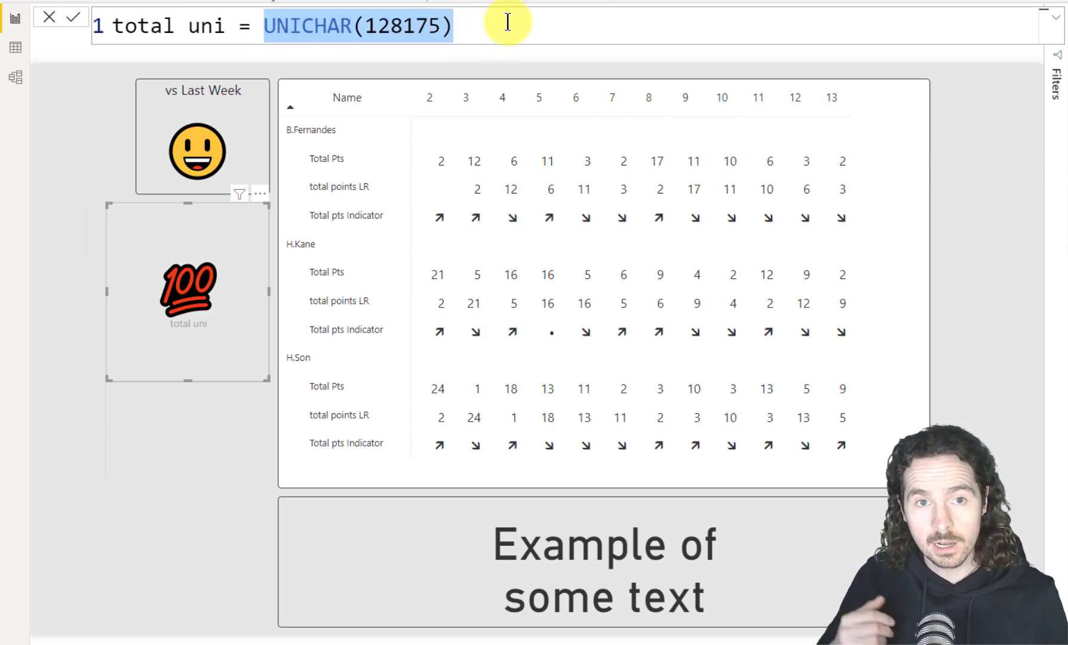
pyautogui.press('BackSpace')
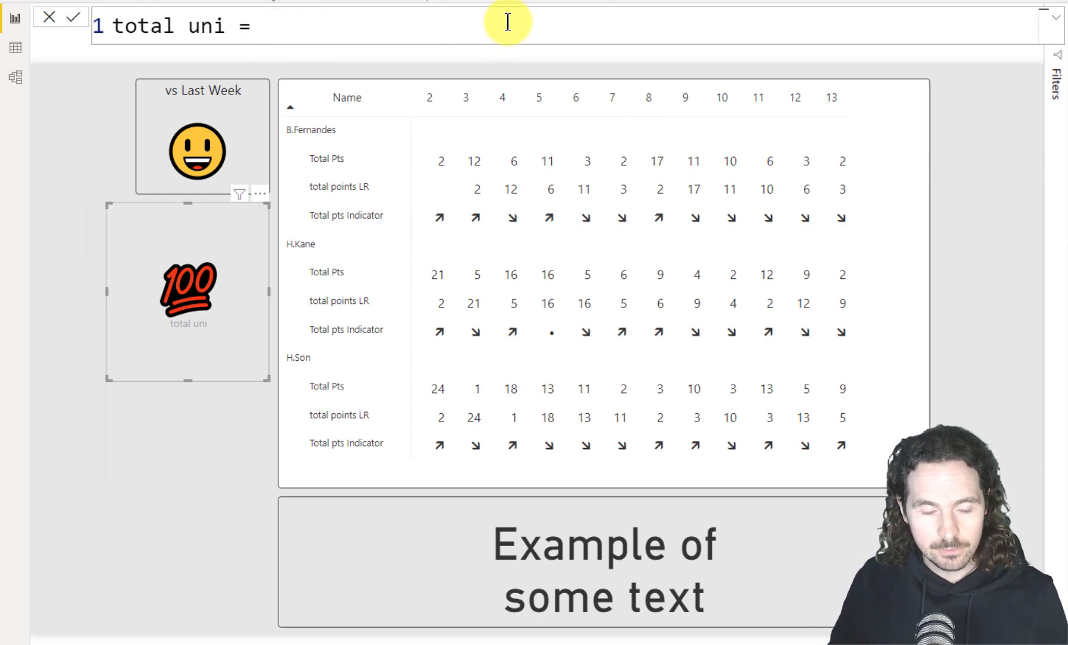
pyautogui.write('"')
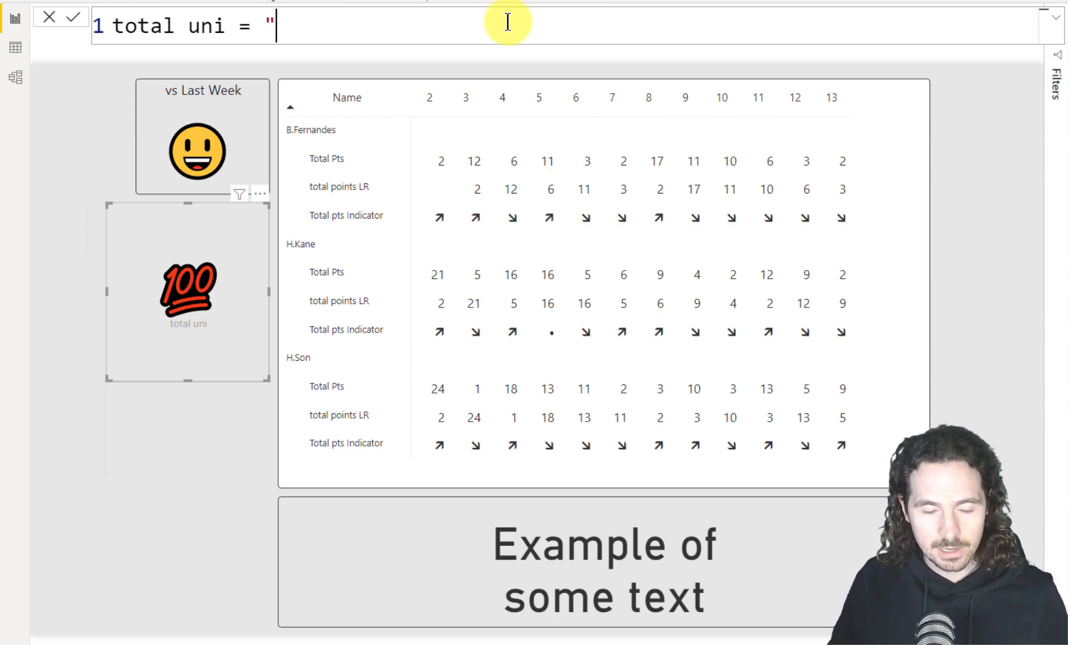
pyautogui.press('super+period')
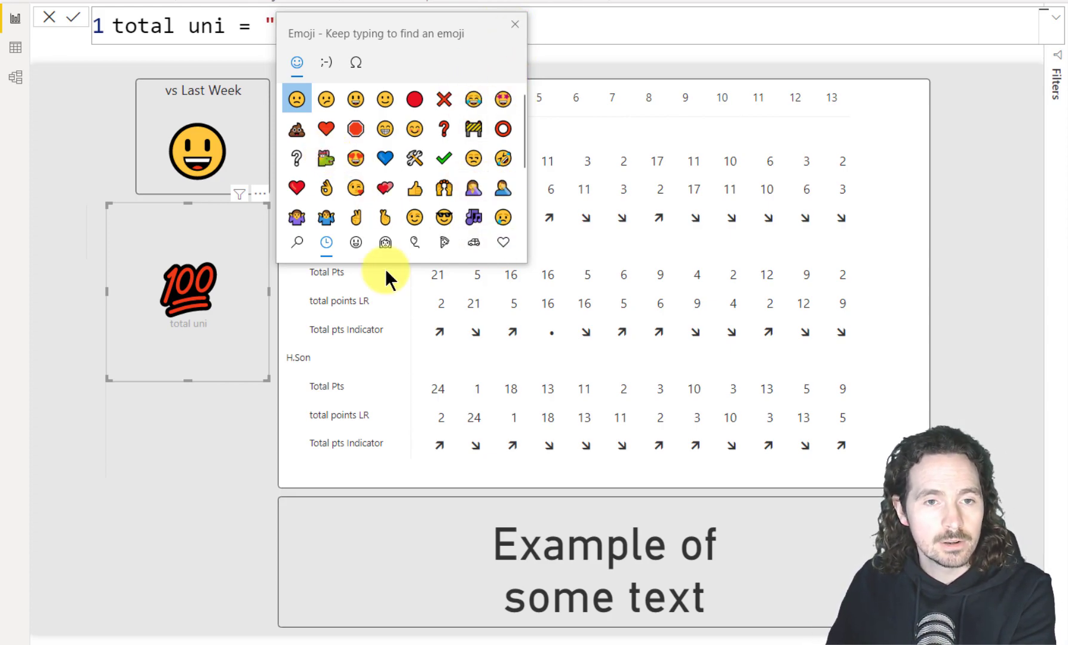
pyautogui.click(305, 130)
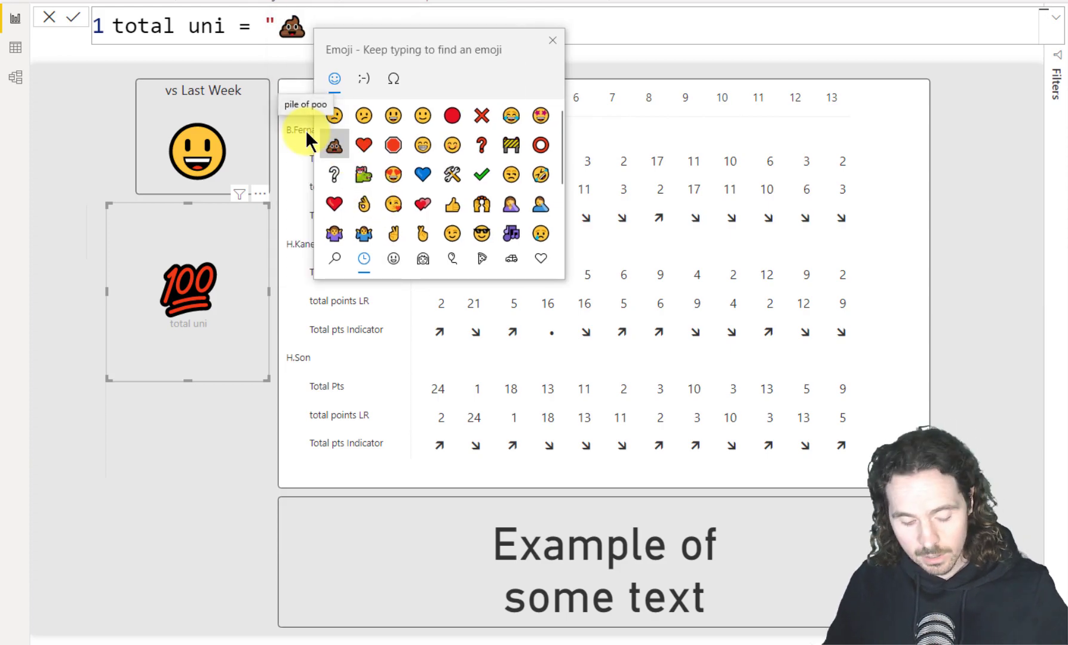
pyautogui.write('"')
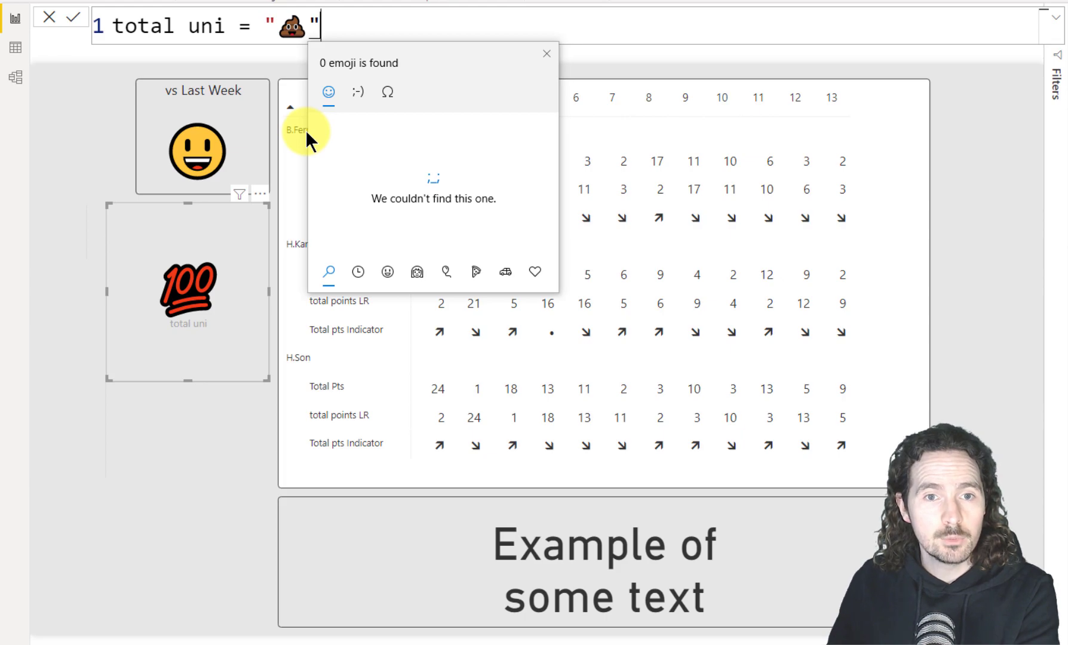
pyautogui.click(376, 35)
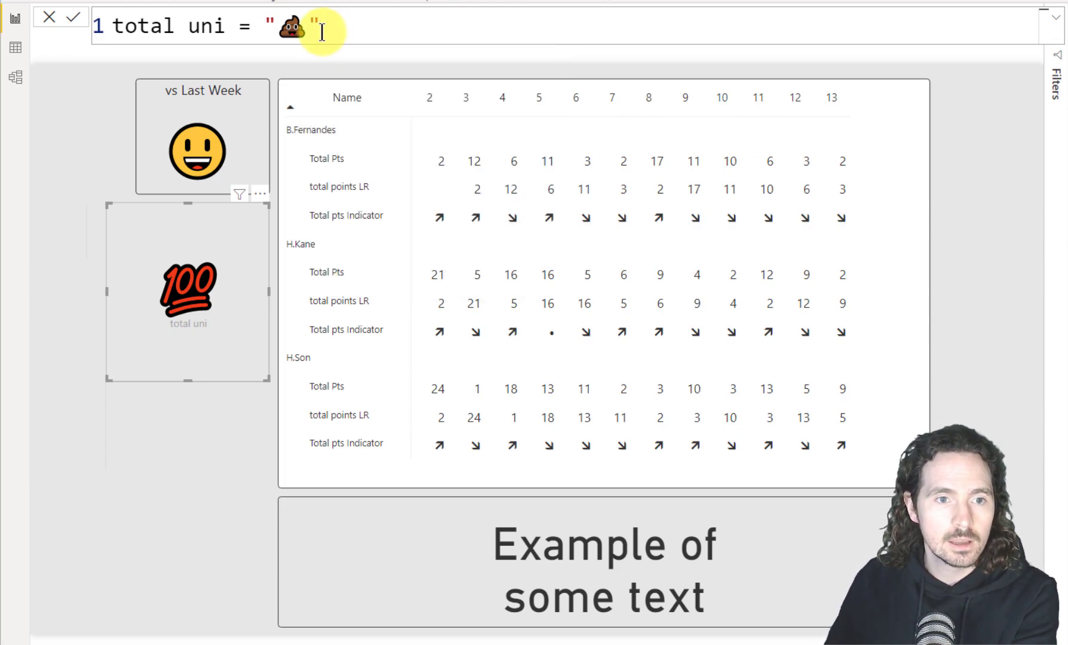
# Commit the updated total uni measure and scroll through an online emoji code chart.
pyautogui.click(231, 295)
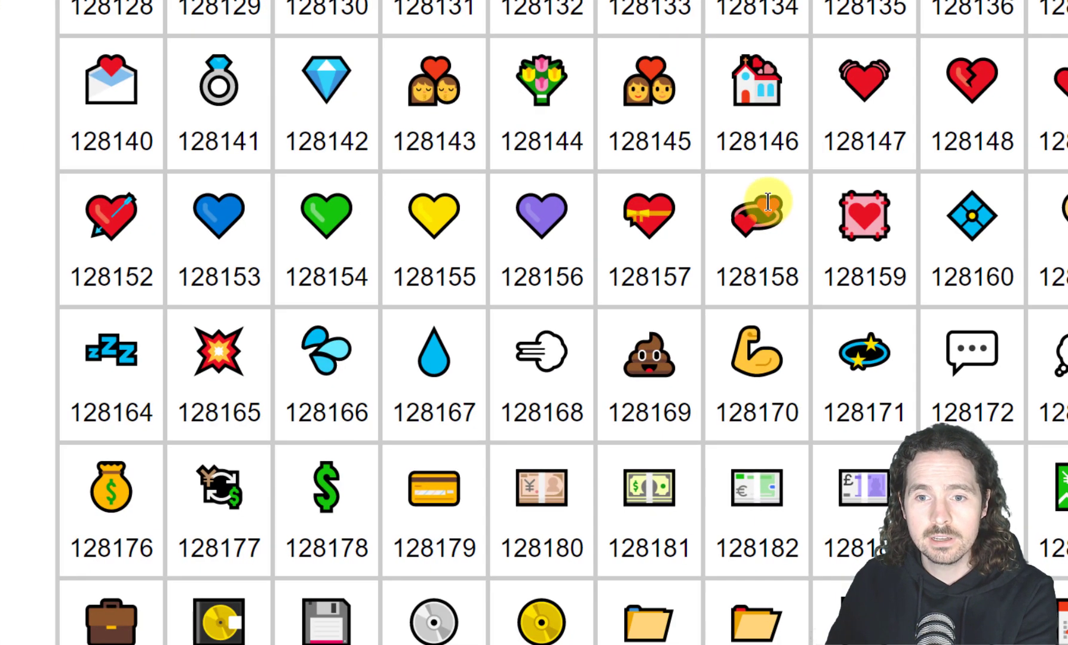
pyautogui.scroll(-1, 771, 209)
pyautogui.scroll(-5, 914, 317)
pyautogui.scroll(8, 923, 369)
pyautogui.scroll(20, 922, 367)
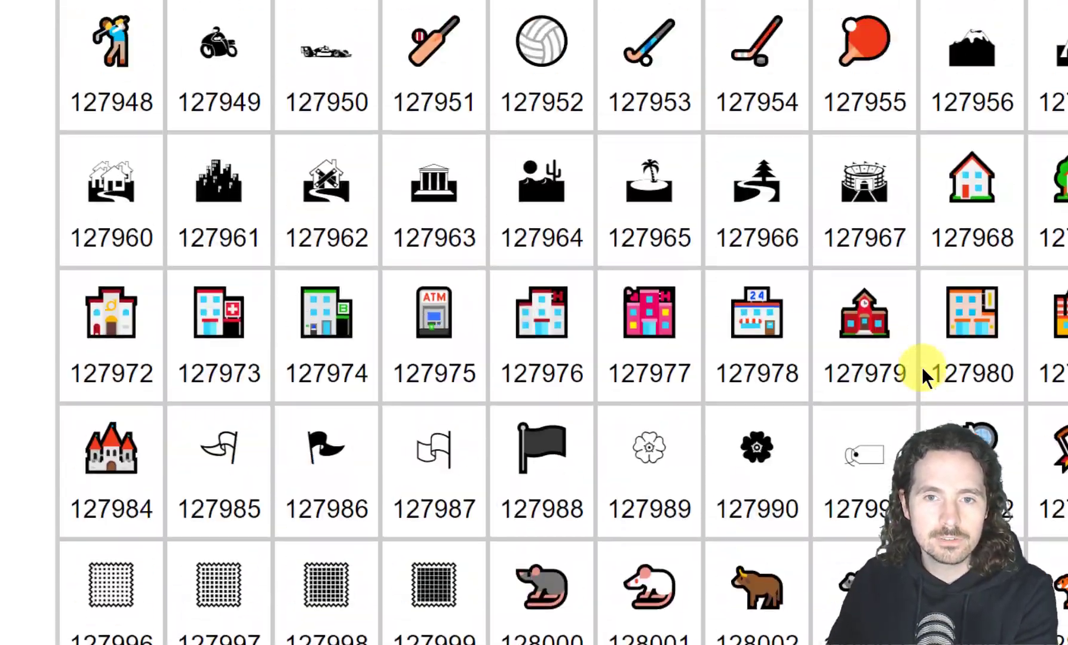
pyautogui.scroll(-20, 922, 367)
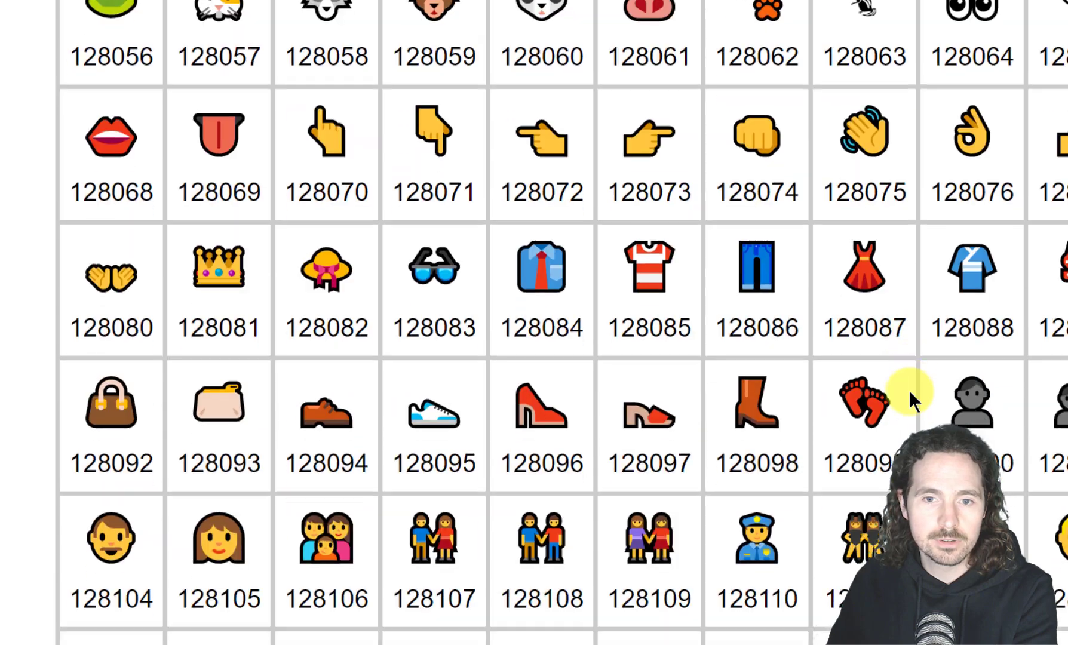
pyautogui.scroll(-1, 882, 301)
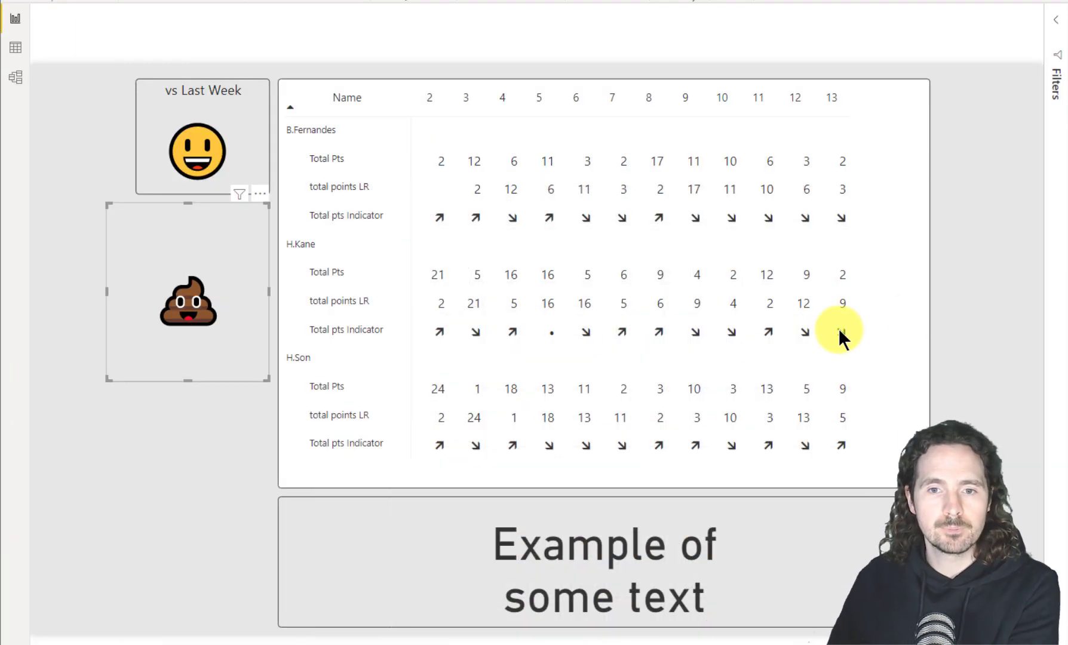
# Delete the 💩 emoji card and select the matrix visual.
pyautogui.press('Delete')
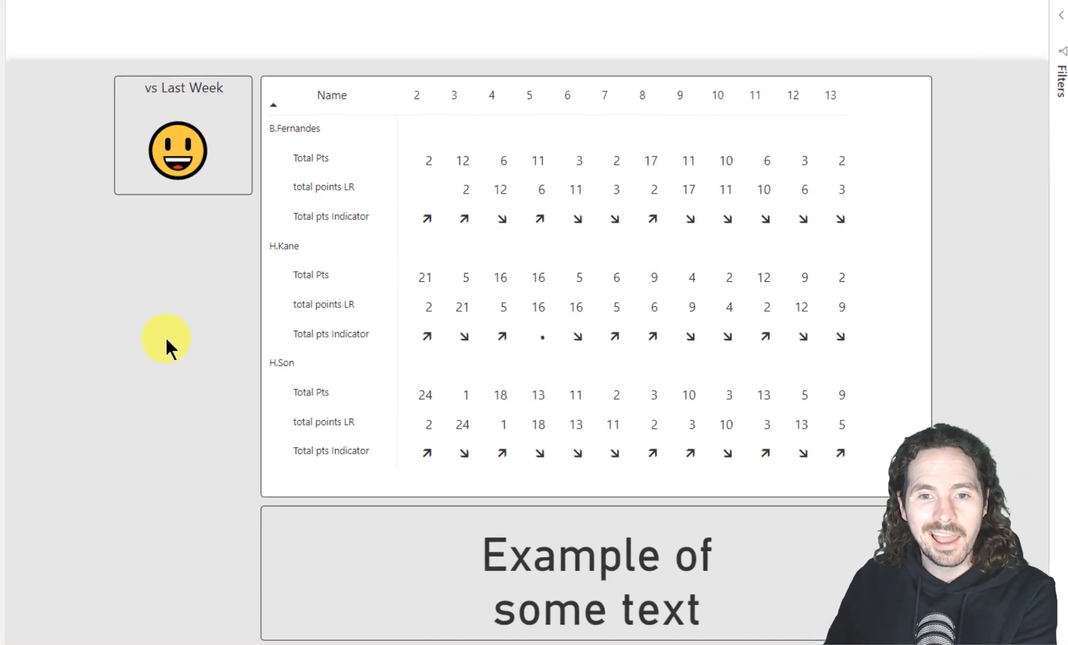
pyautogui.moveTo(788, 449)
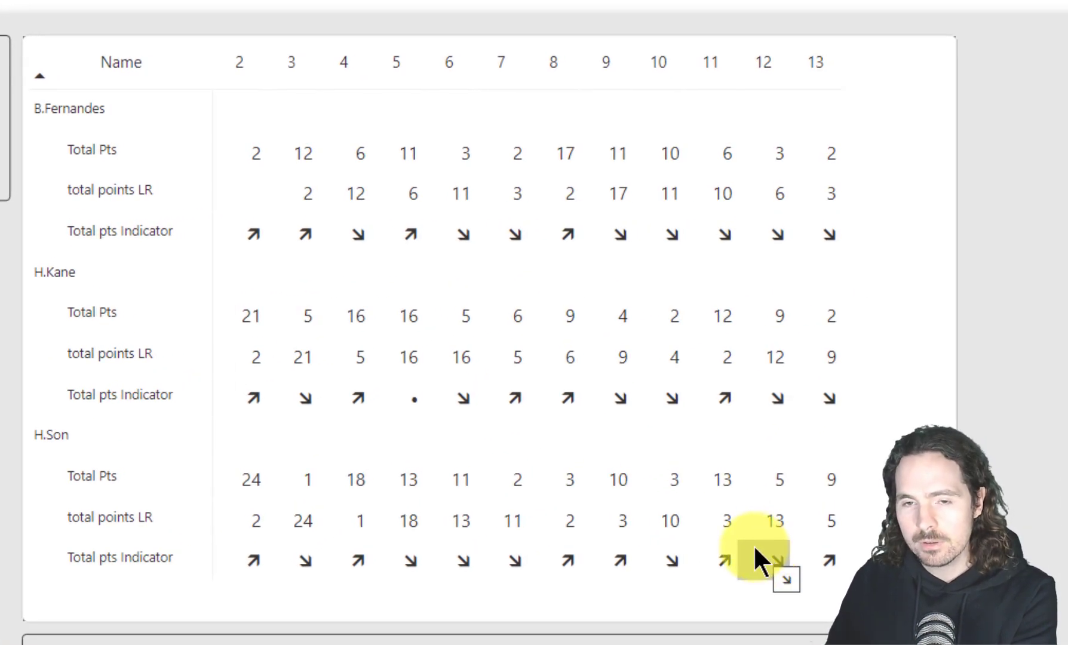
pyautogui.click(891, 254)
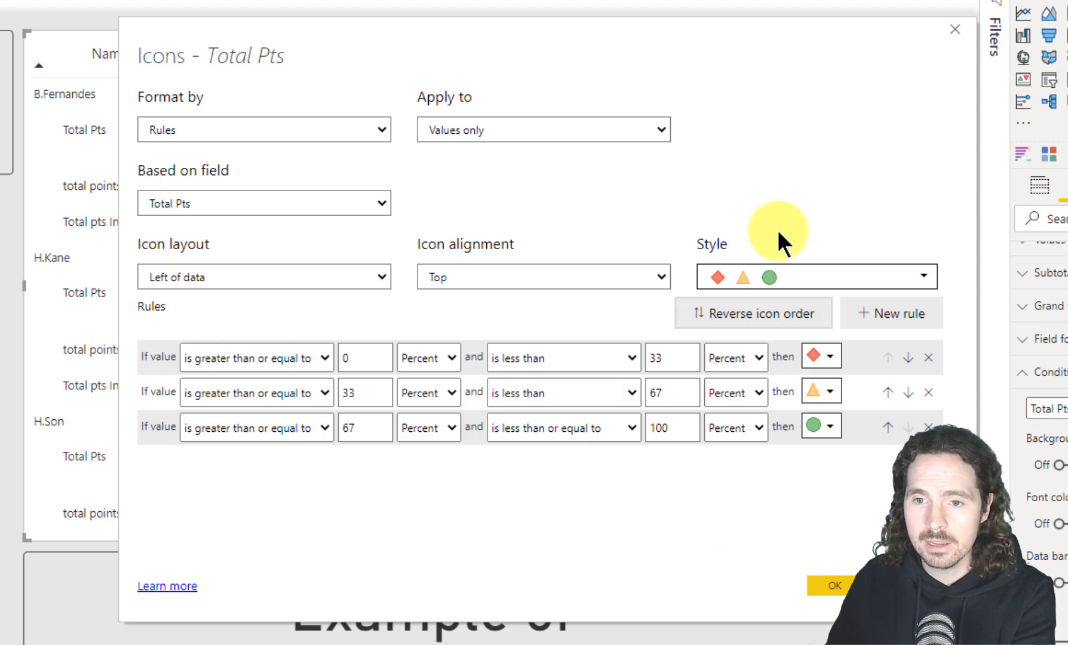
# Change the first icon rule's upper bound to Number and choose the red, yellow, green squares icons.
pyautogui.doubleClick(655, 357)
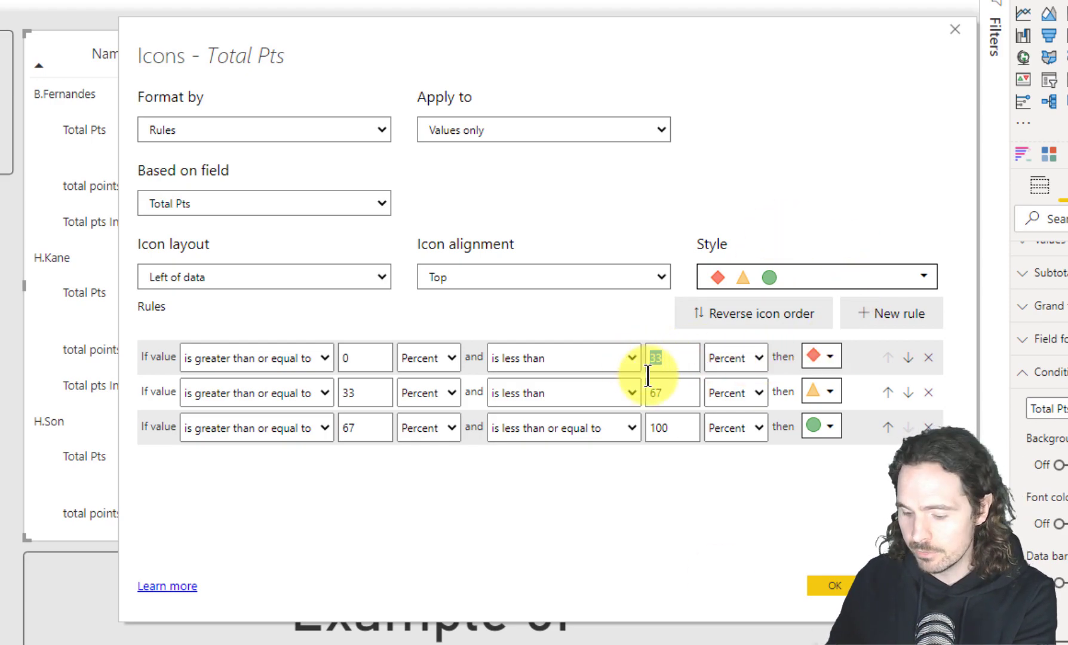
pyautogui.press('BackSpace')
pyautogui.click(731, 359)
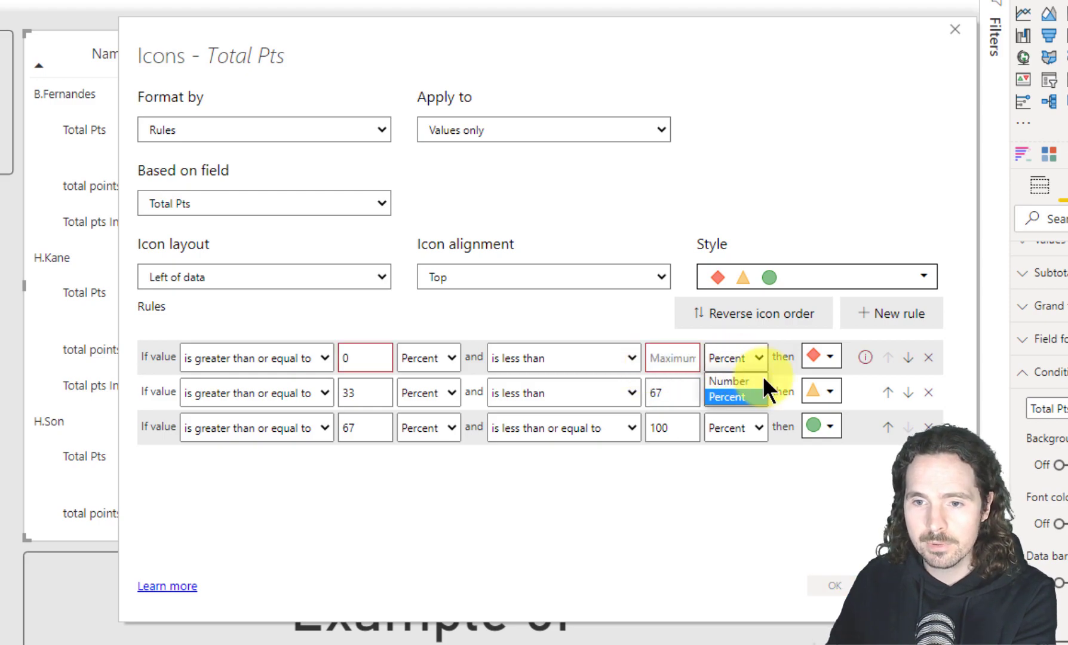
pyautogui.click(751, 381)
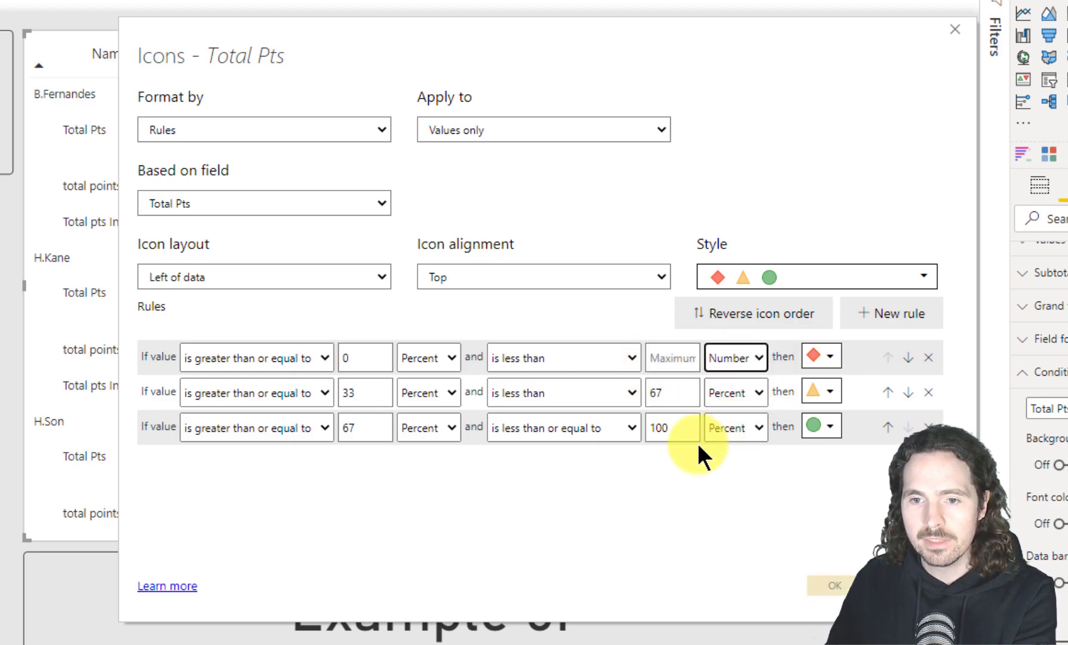
pyautogui.click(922, 275)
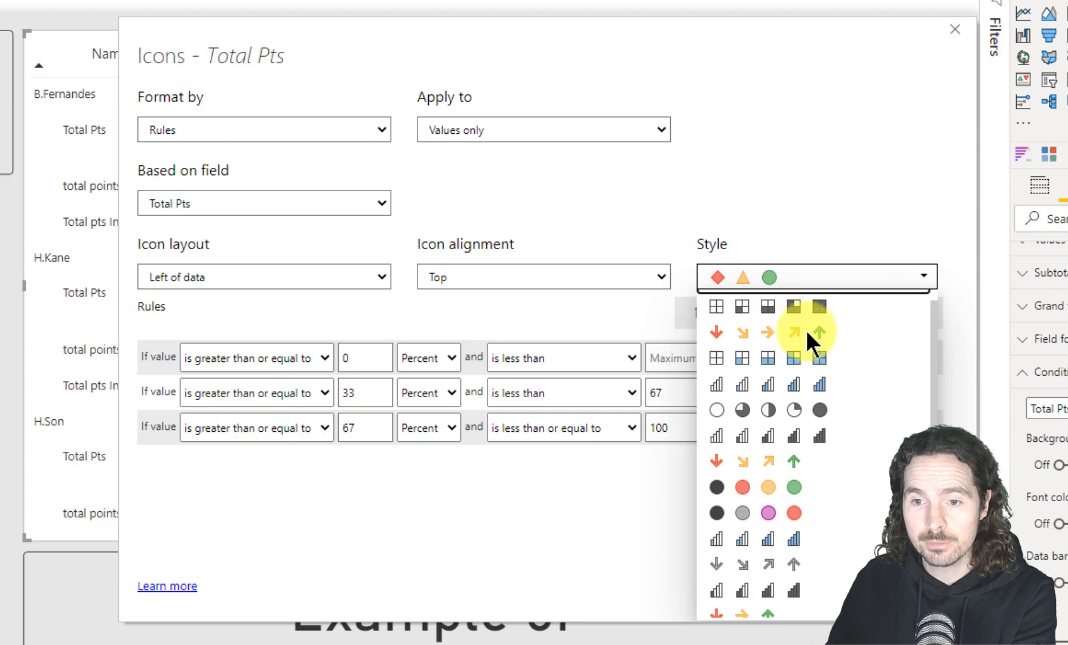
pyautogui.scroll(-5, 805, 358)
pyautogui.click(751, 526)
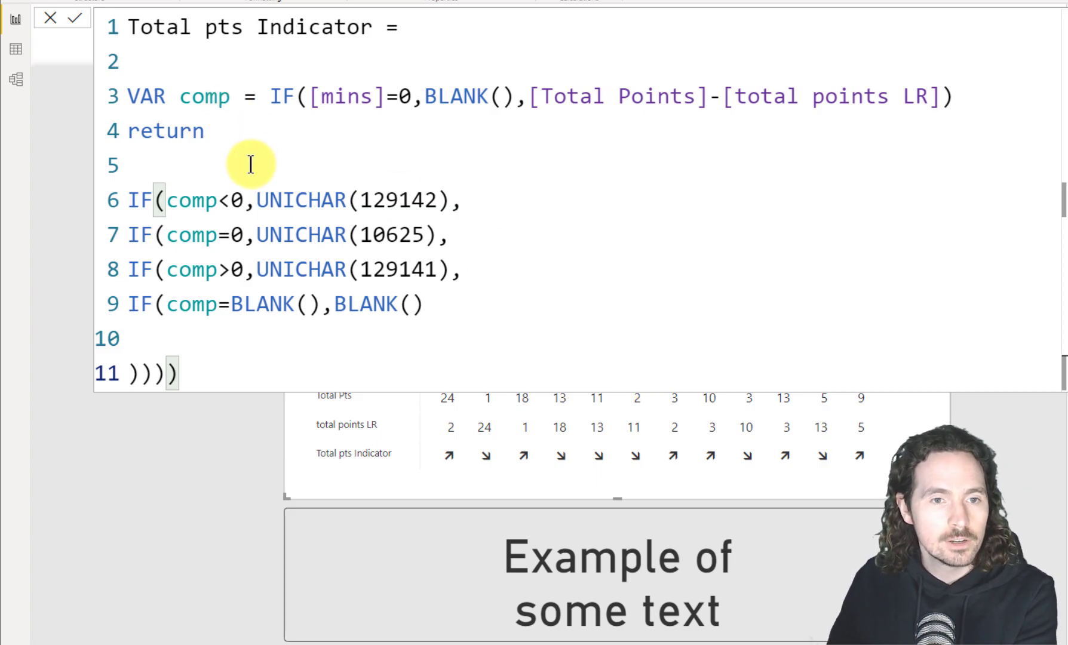
# Review the nested IF conditions and their UNICHAR codes for drop, no change and increase.
pyautogui.moveTo(218, 200); pyautogui.dragTo(242, 202)
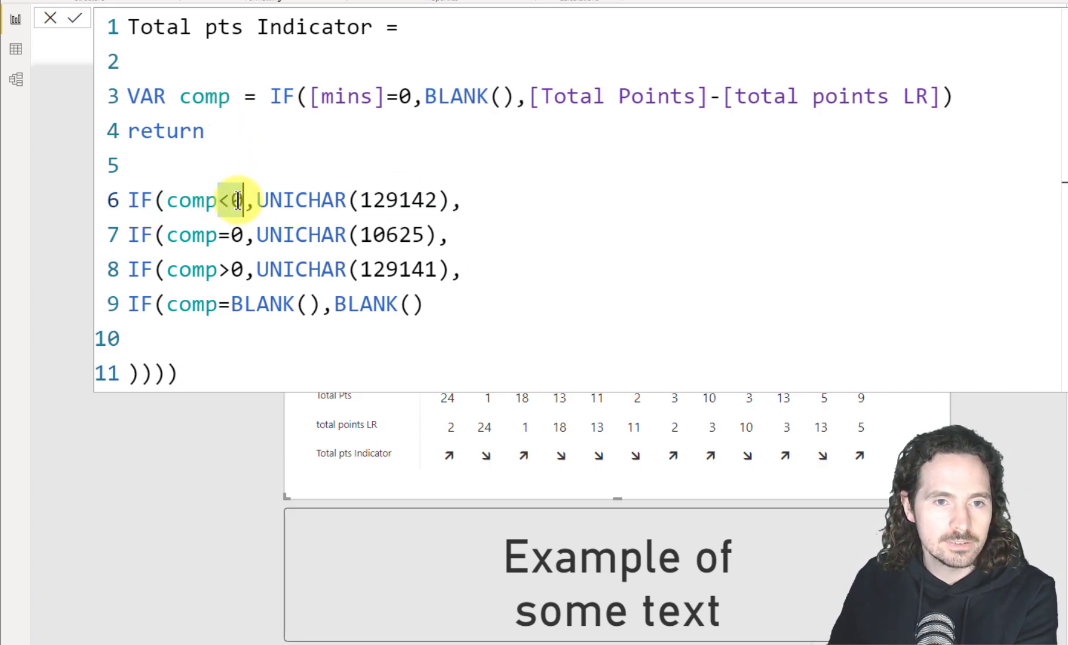
pyautogui.click(379, 209)
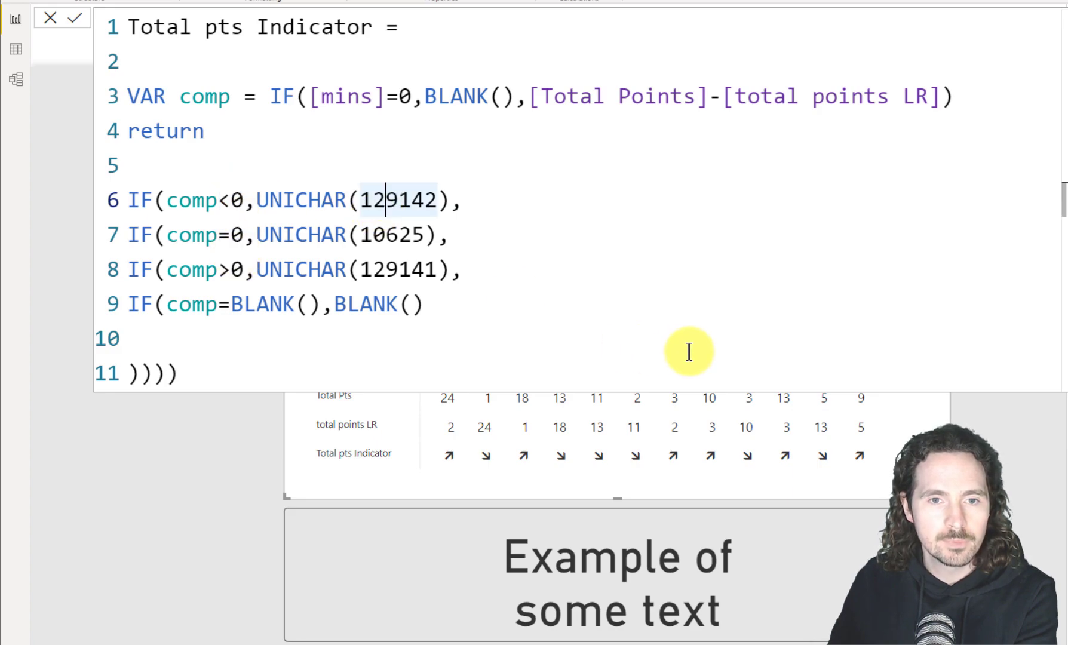
pyautogui.moveTo(217, 234); pyautogui.dragTo(240, 235)
pyautogui.click(398, 235)
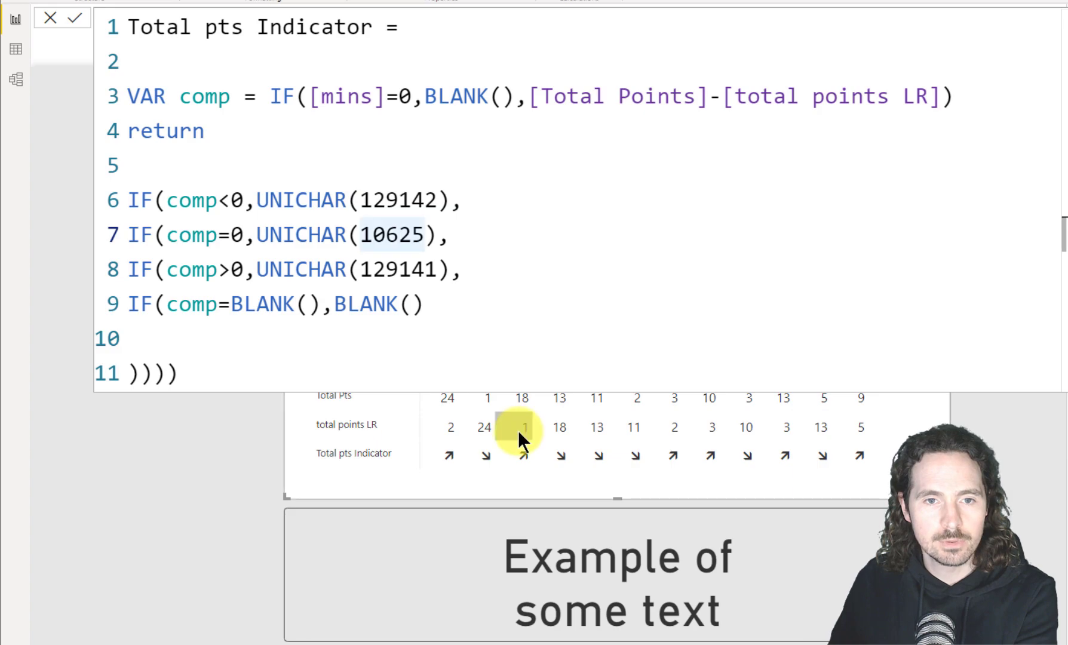
pyautogui.click(218, 268)
pyautogui.moveTo(218, 268); pyautogui.dragTo(241, 268)
pyautogui.click(360, 270)
pyautogui.click(409, 201)
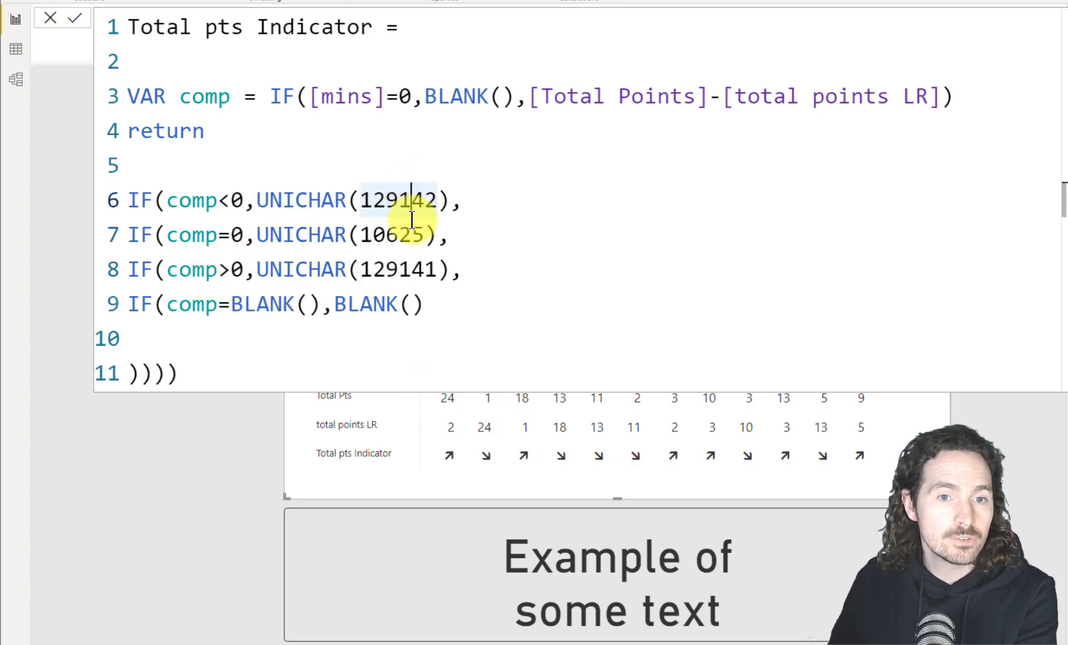
pyautogui.click(409, 232)
pyautogui.click(419, 266)
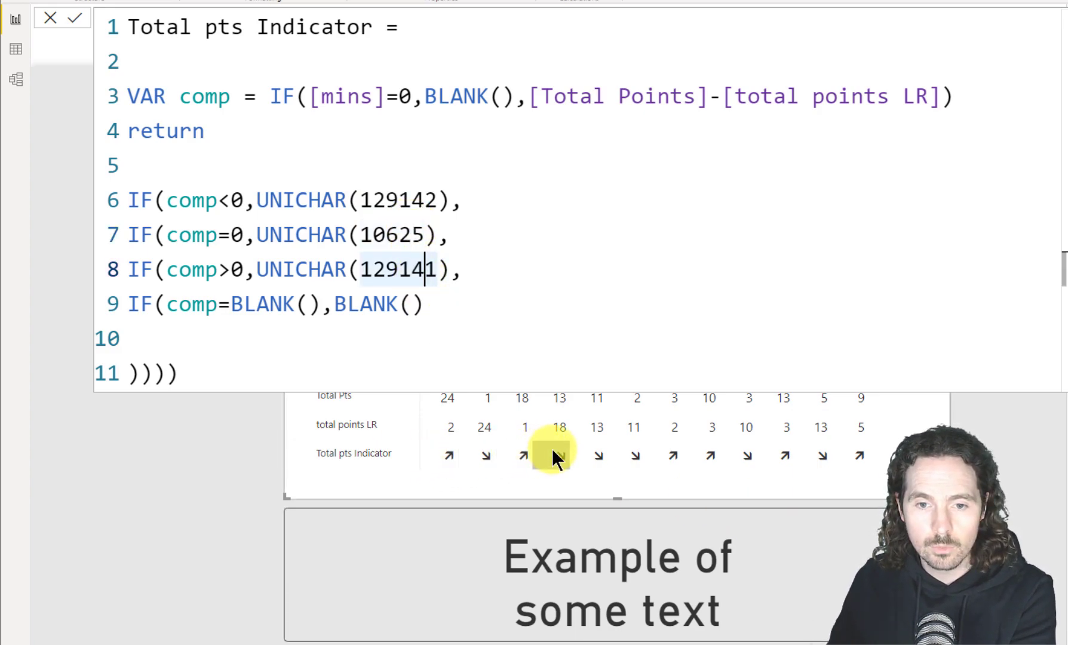
pyautogui.click(233, 381)
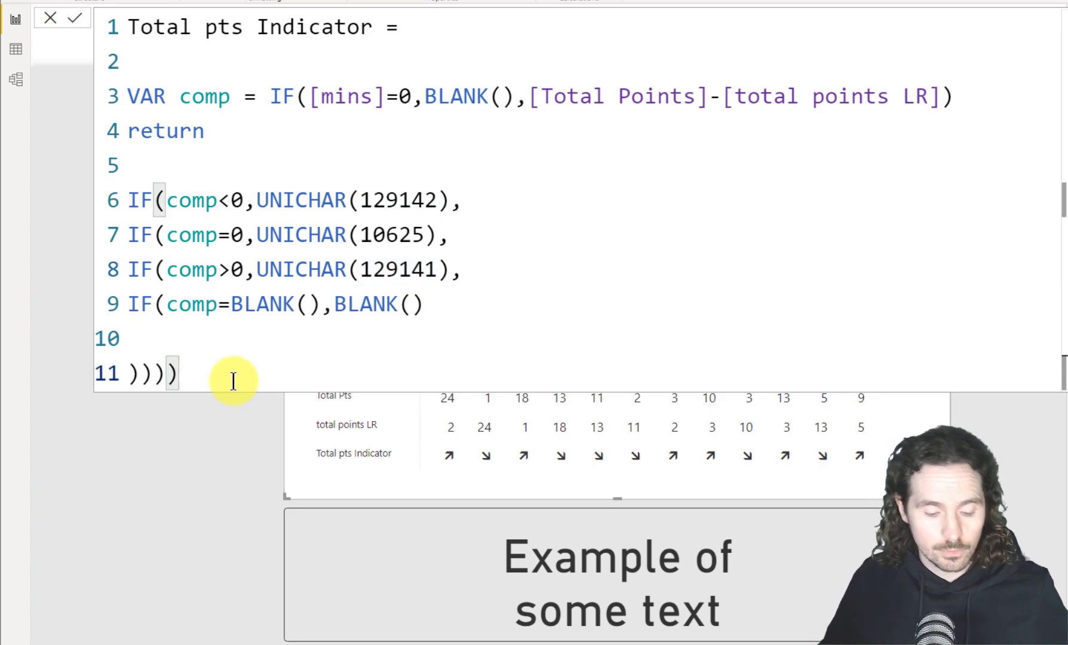
# Commit Total pts Indicator, then commit the vs Last Week card's emoji-face measure with UNICHAR(10) breaks.
pyautogui.press('Return')
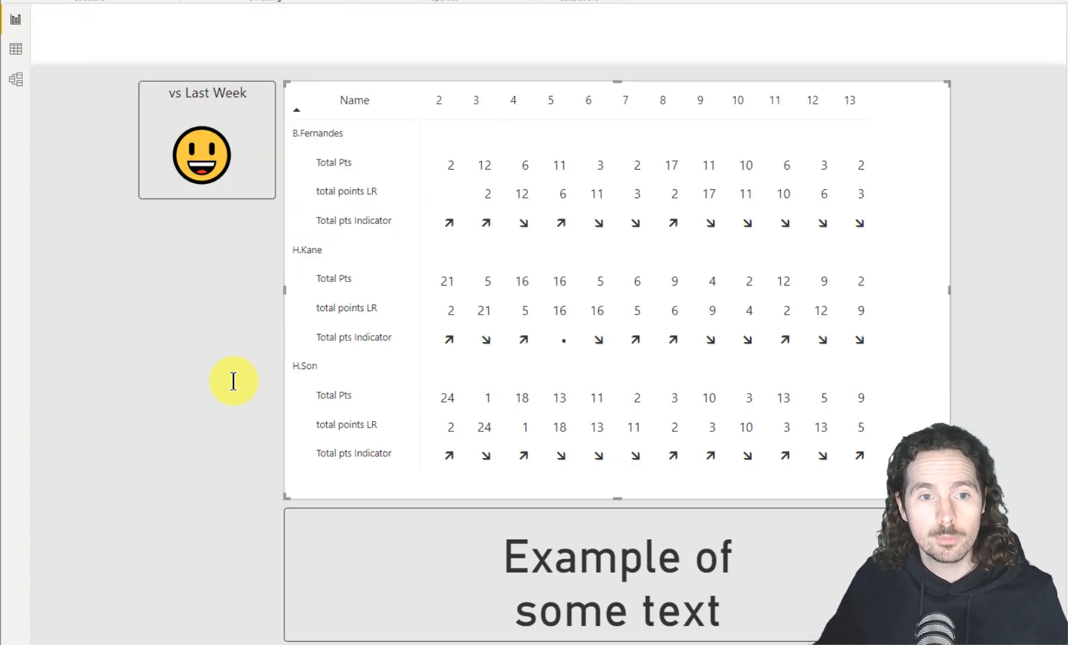
pyautogui.click(212, 93)
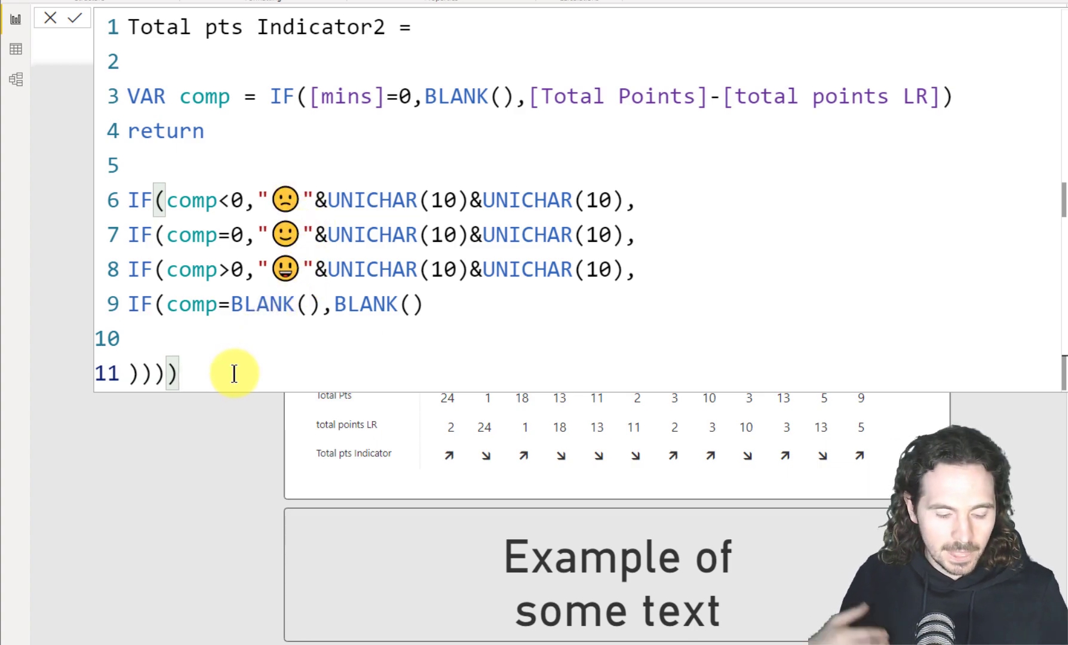
pyautogui.press('Return')
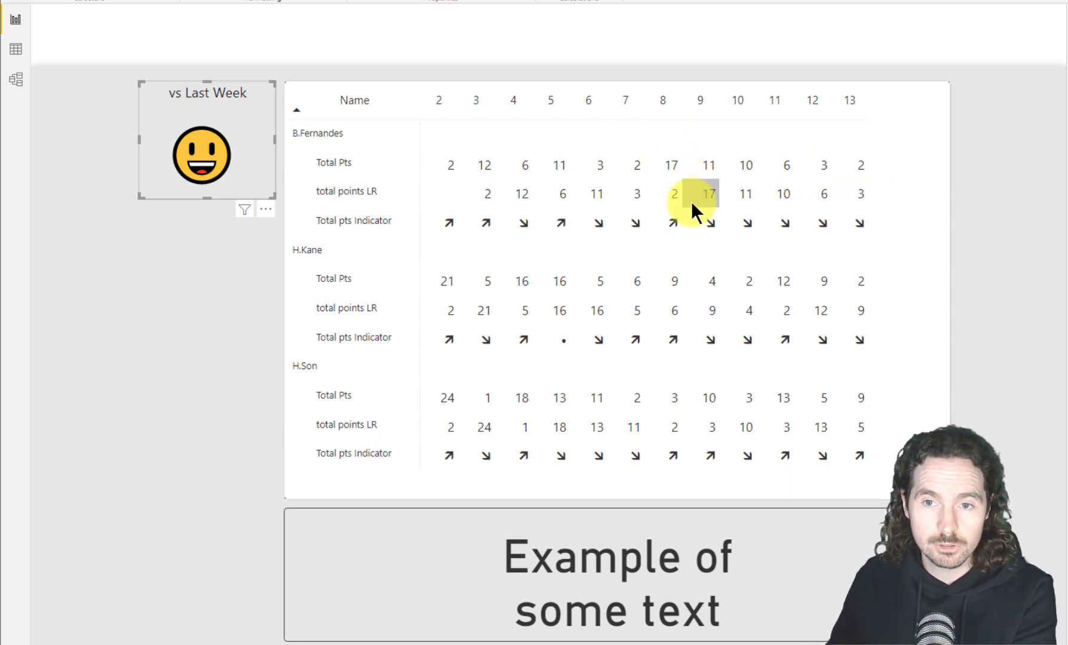
# Give Total pts Indicator a font-colour scale on total points LR, pale mauve minimum to dark plum maximum.
pyautogui.click(904, 224)
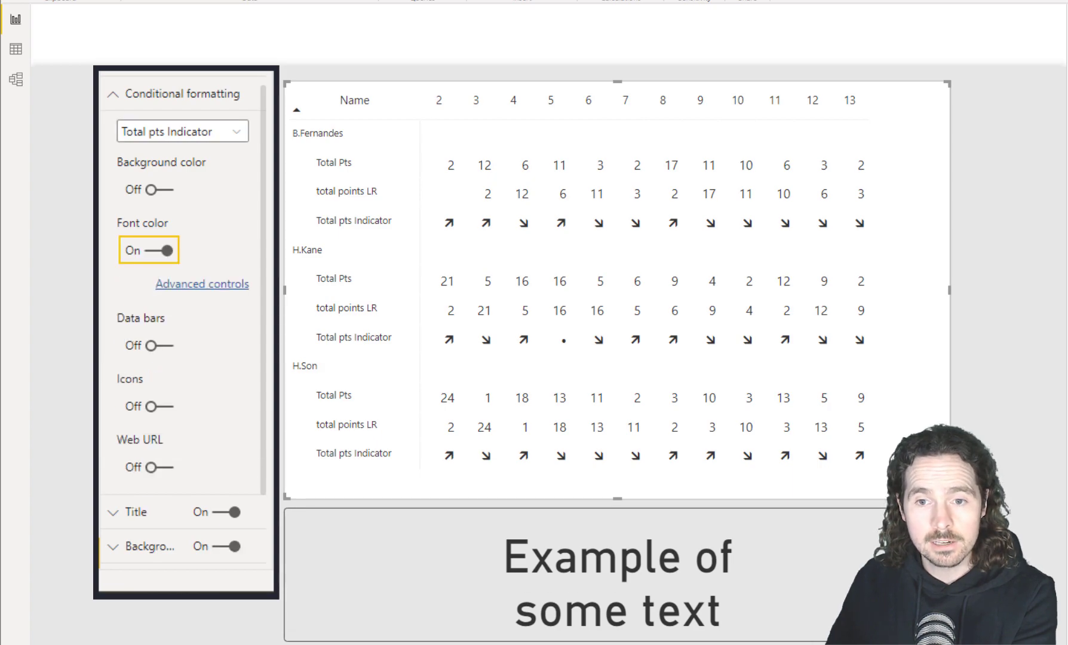
pyautogui.click(202, 284)
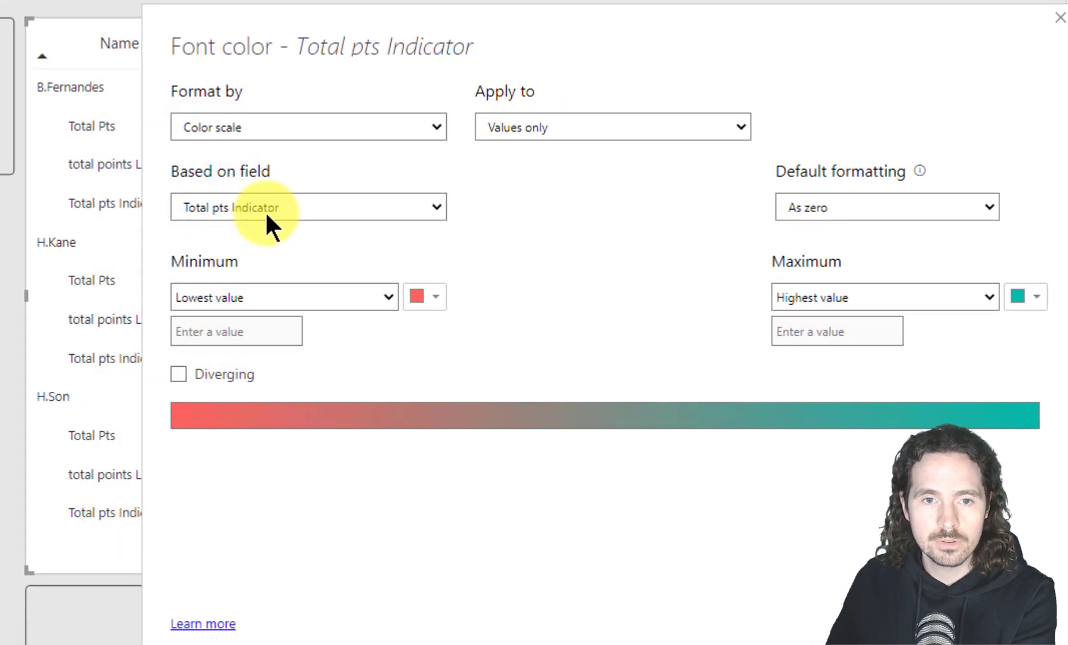
pyautogui.click(267, 215)
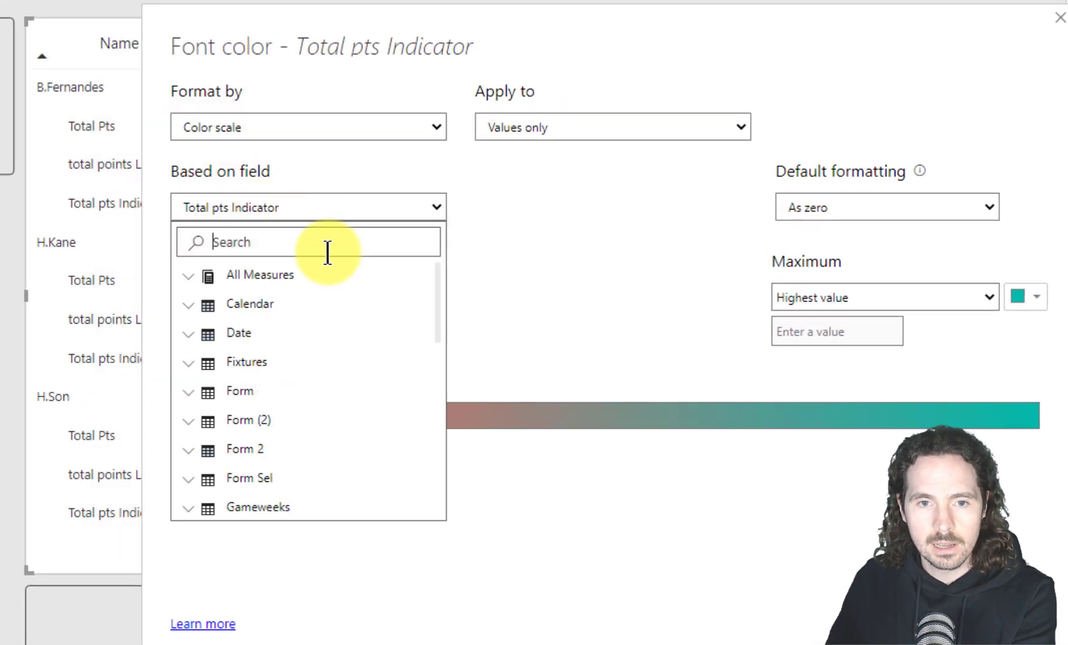
pyautogui.write('lr')
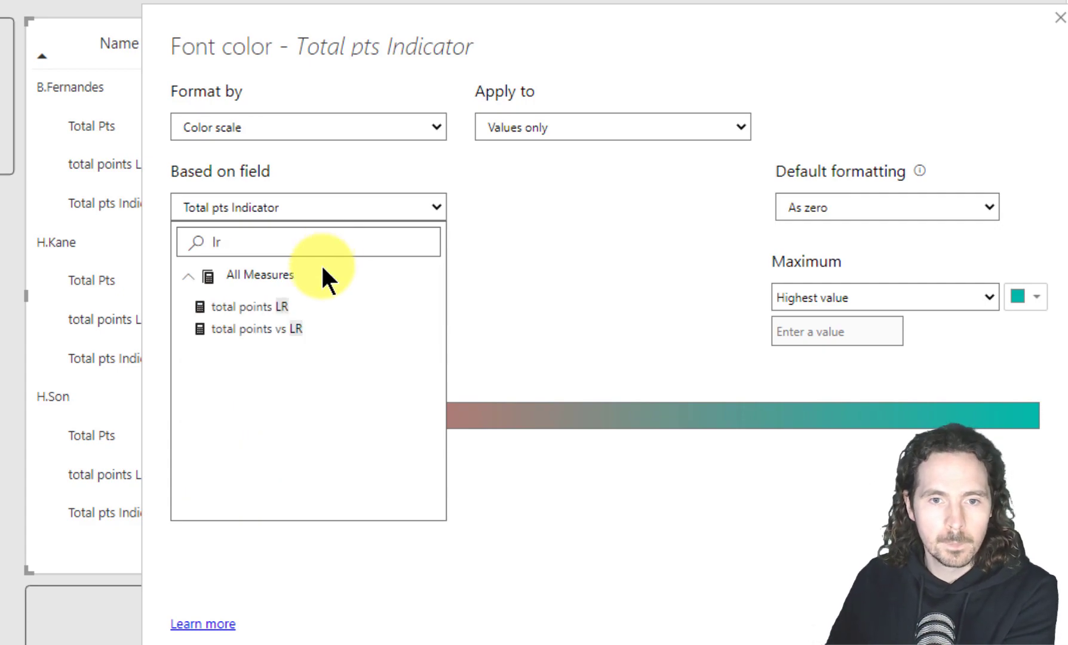
pyautogui.click(270, 305)
pyautogui.click(437, 296)
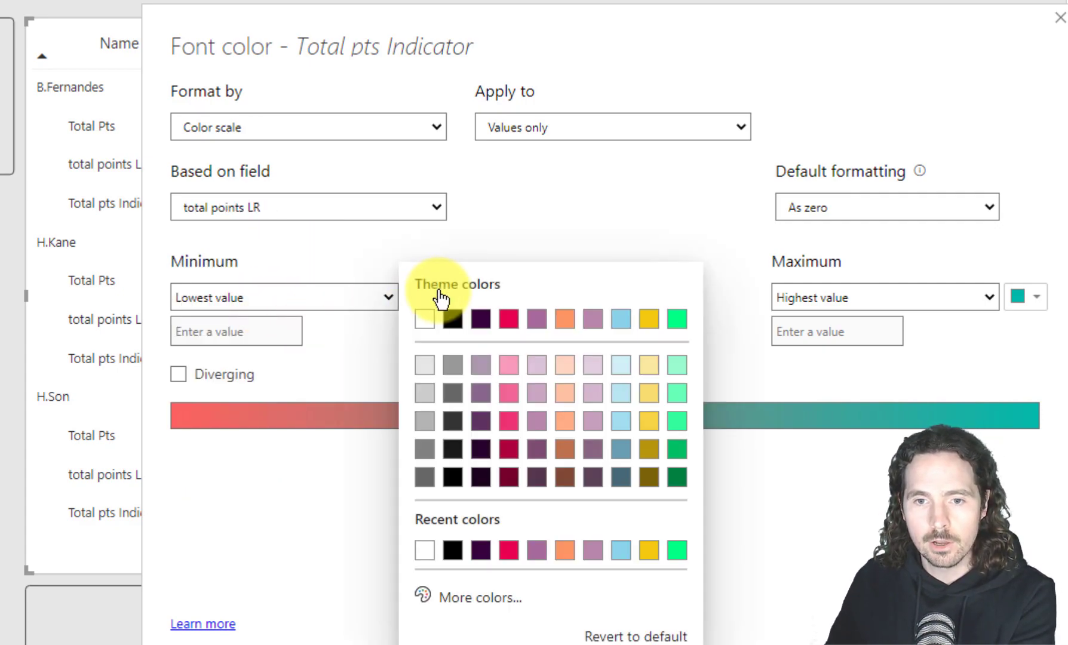
pyautogui.click(592, 366)
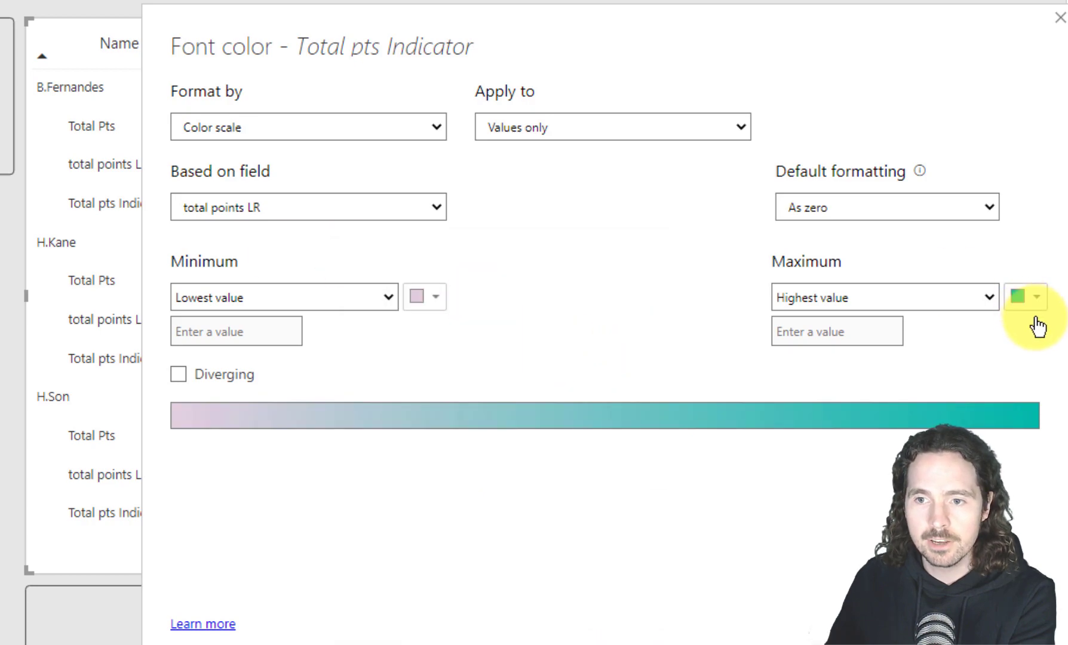
pyautogui.click(1029, 298)
pyautogui.click(818, 314)
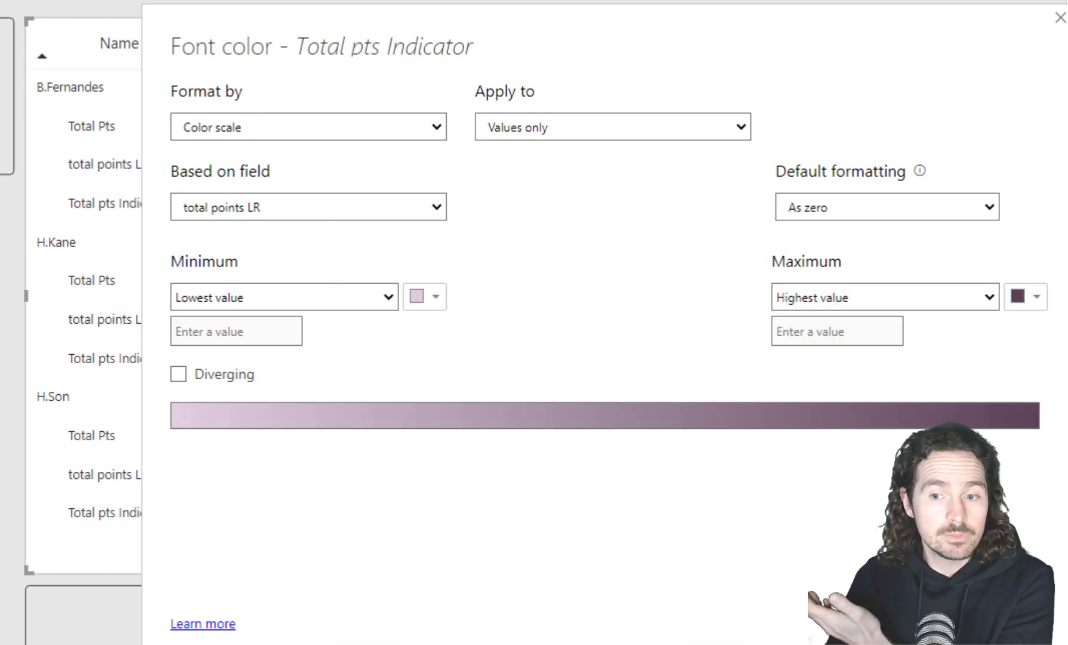
pyautogui.press('Return')
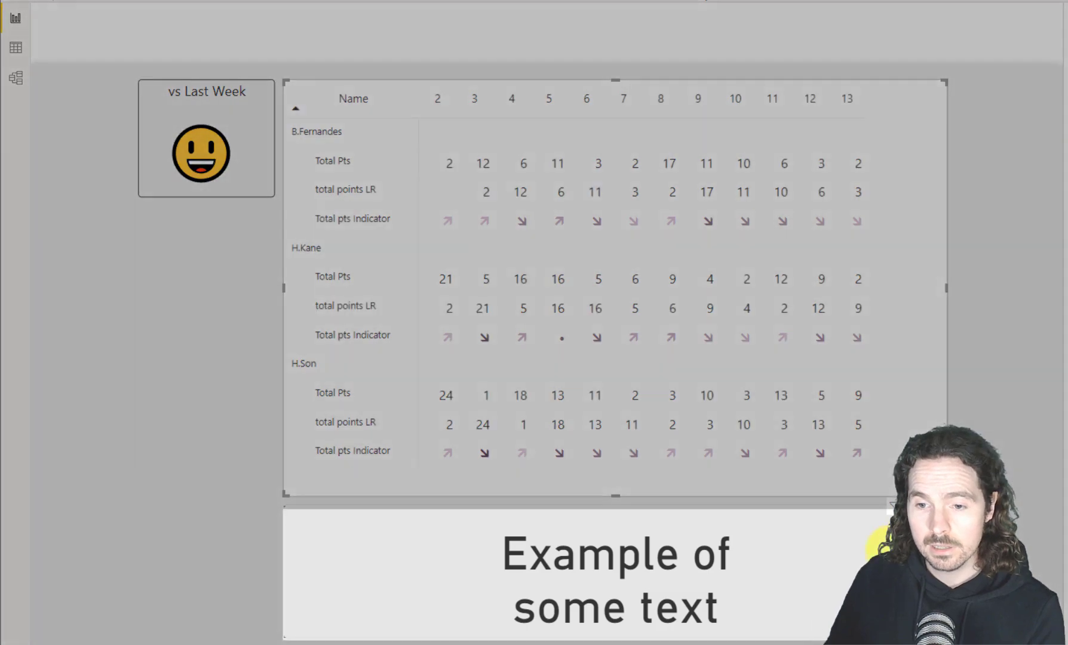
# Select the Example of some text card to reveal its Total Text measure.
pyautogui.click(877, 543)
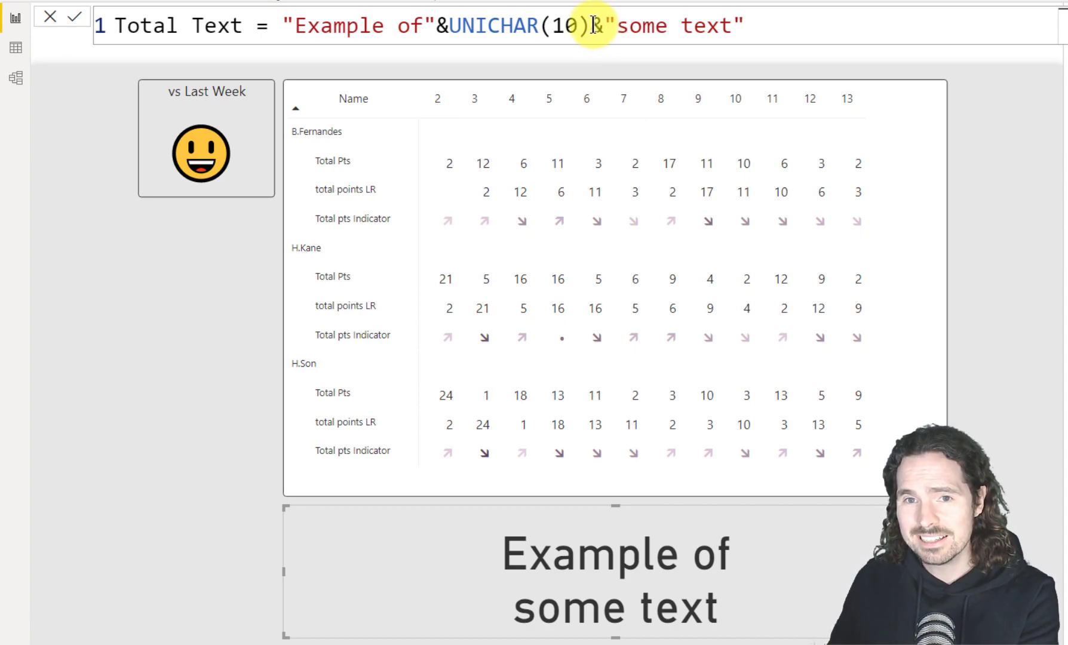
pyautogui.moveTo(591, 25); pyautogui.dragTo(439, 25)
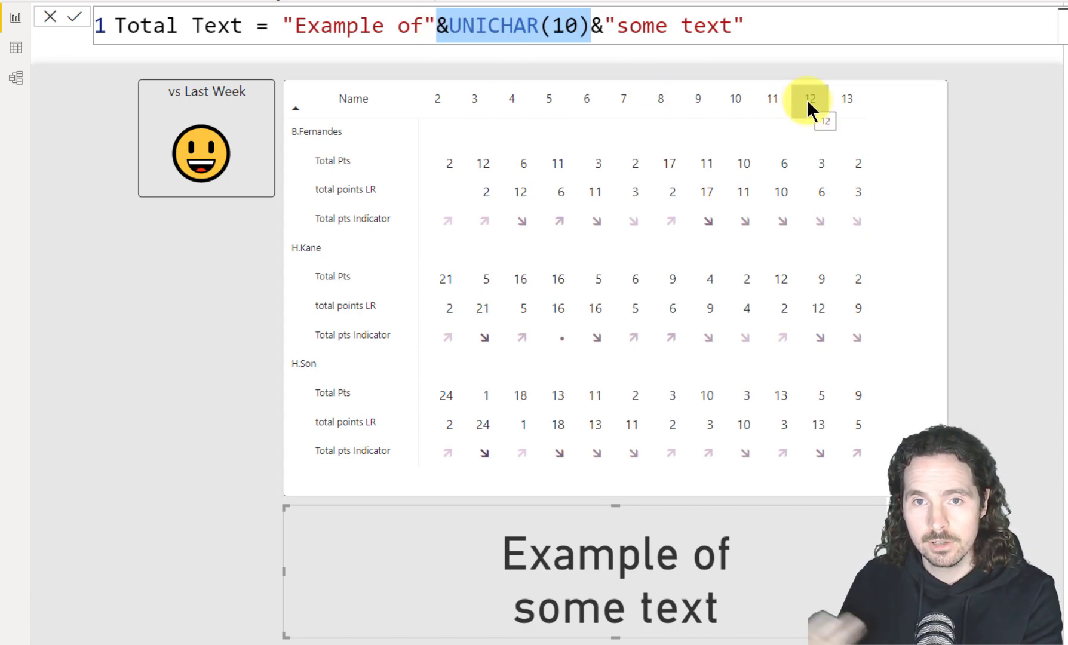
pyautogui.moveTo(615, 25); pyautogui.dragTo(552, 25)
pyautogui.moveTo(483, 18); pyautogui.dragTo(424, 25)
pyautogui.click(634, 21)
pyautogui.press('Return')
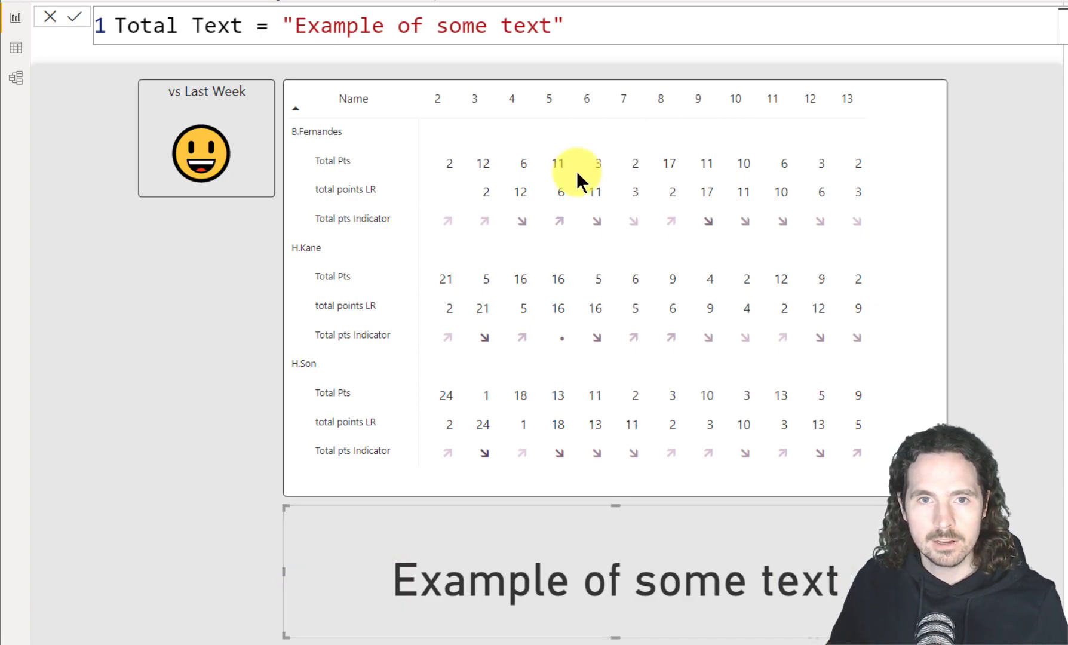
pyautogui.doubleClick(439, 25)
pyautogui.write('"&UNICHAR(10)&"')
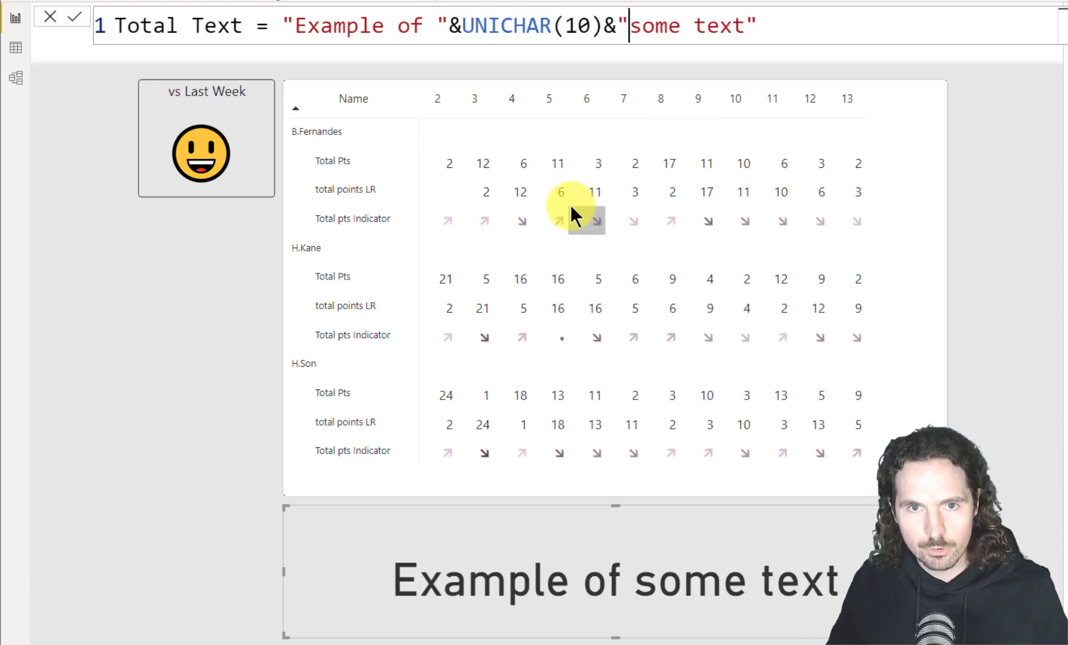
pyautogui.click(436, 25)
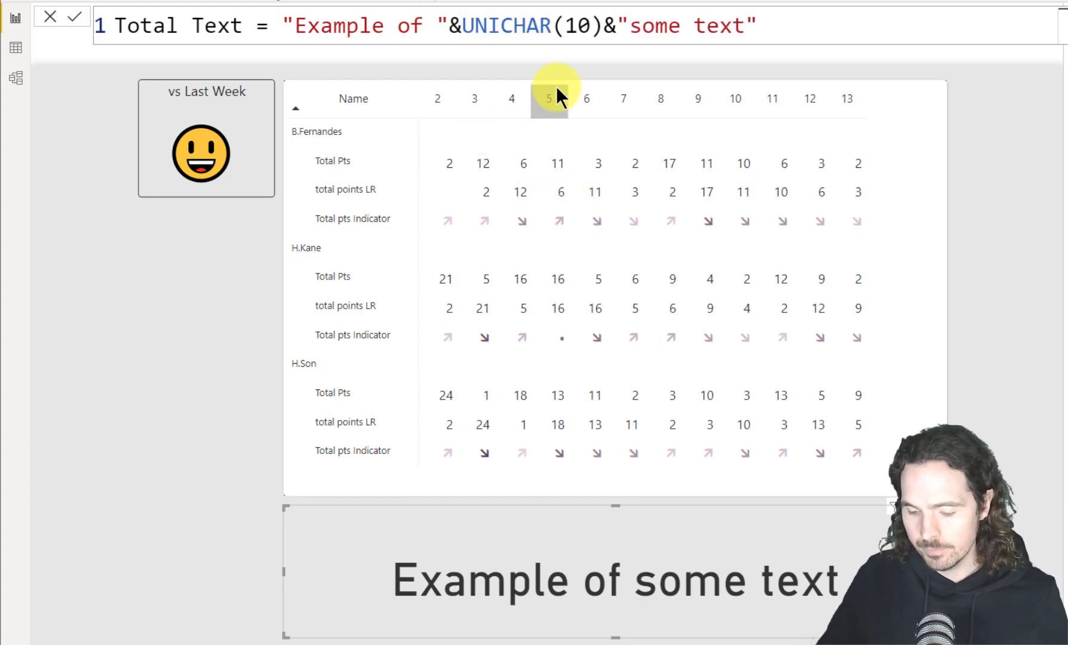
pyautogui.press('BackSpace')
pyautogui.click(750, 26)
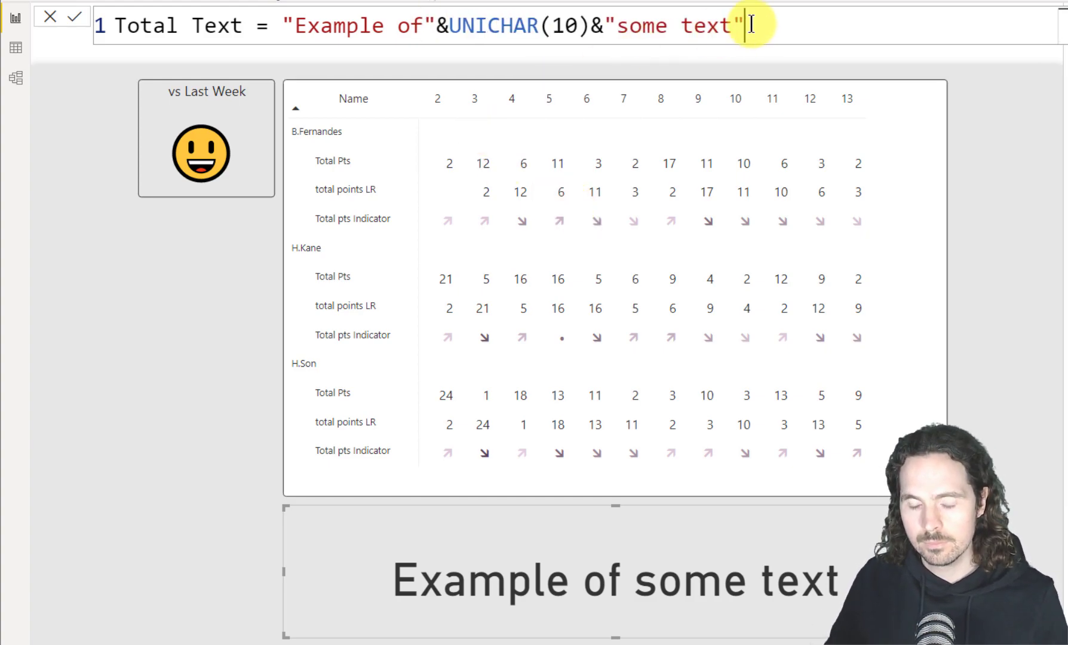
pyautogui.press('Return')
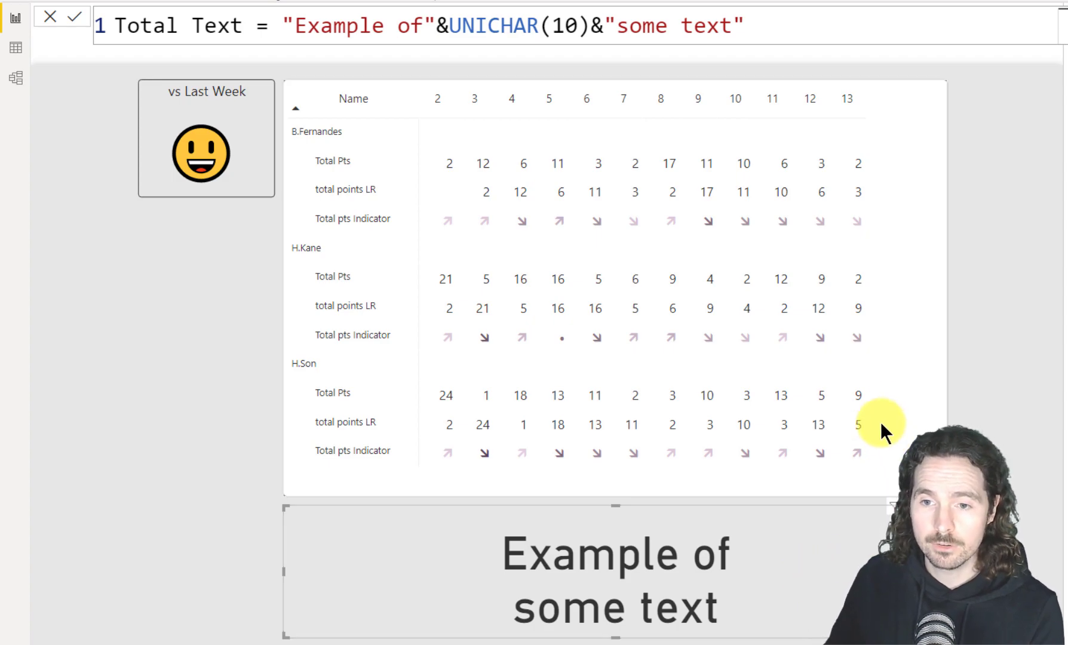
# Select the matrix and inspect the stacked arrow and points values for weeks 2 and 3.
pyautogui.click(898, 397)
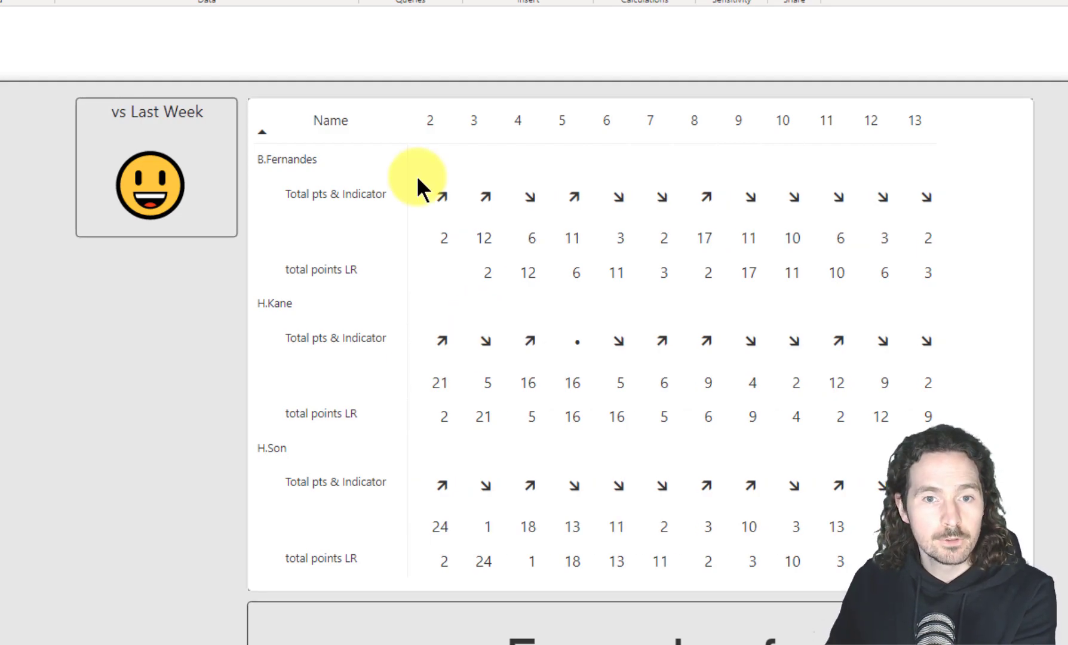
pyautogui.click(381, 210)
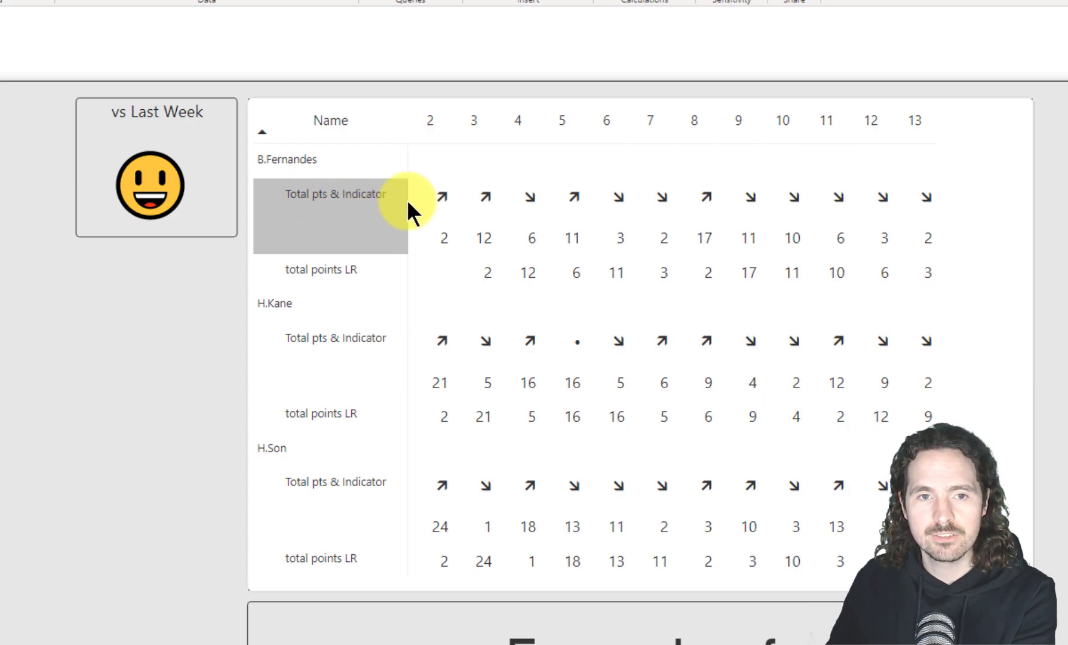
pyautogui.click(443, 209)
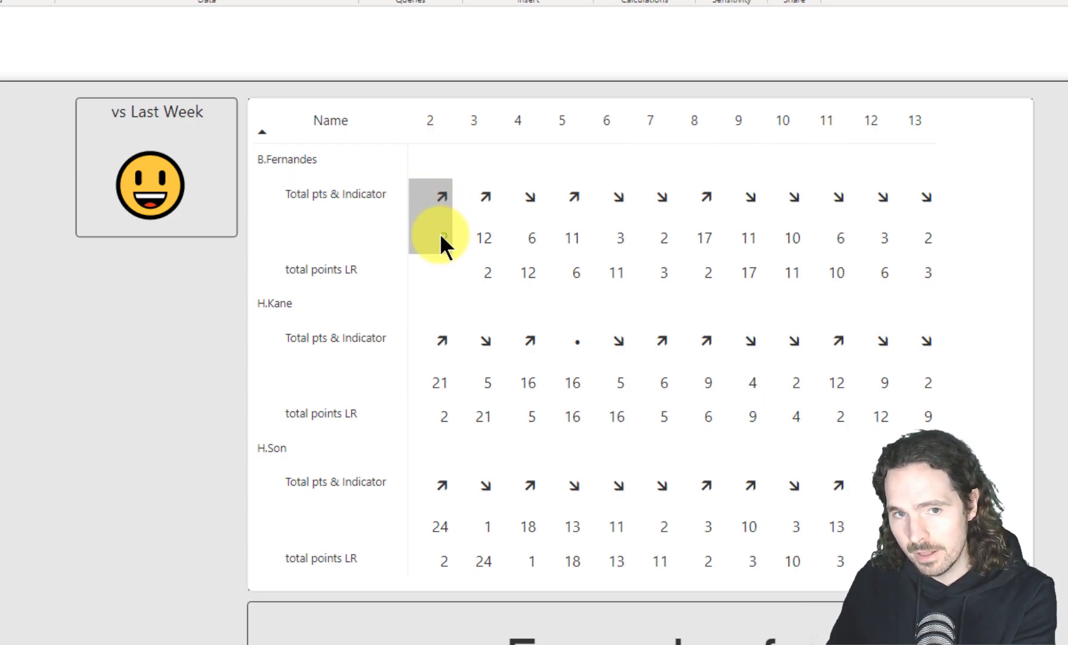
pyautogui.moveTo(440, 235)
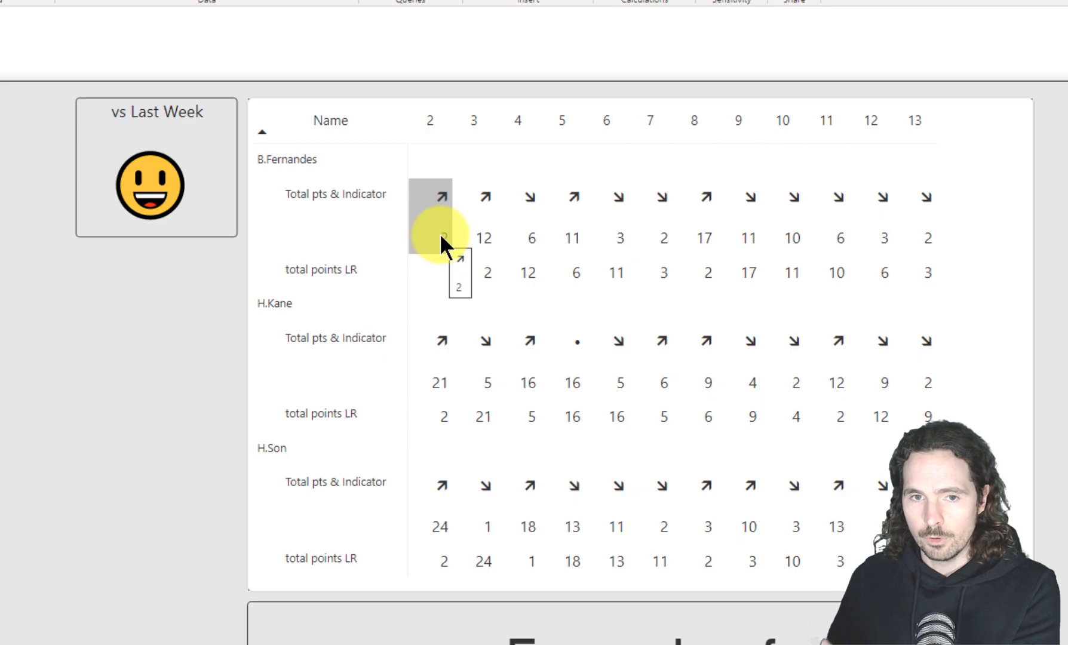
pyautogui.click(456, 239)
pyautogui.click(1009, 198)
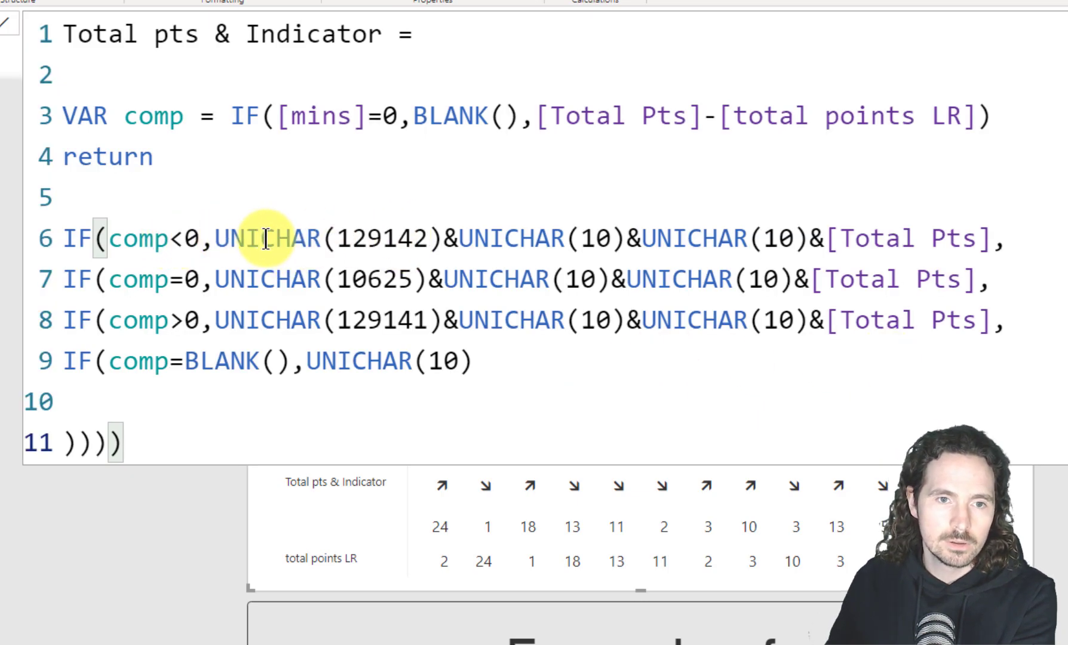
# Walk through the less-than, equals and greater-than IF conditions on lines 6–8 of the DAX formula.
pyautogui.moveTo(184, 239); pyautogui.dragTo(170, 239)
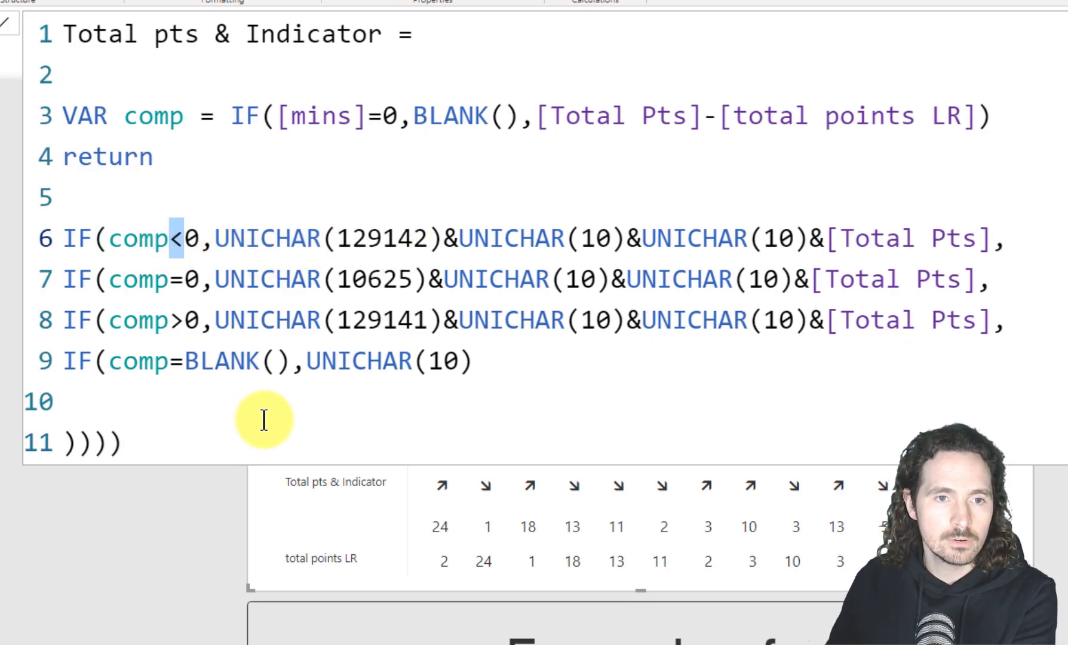
pyautogui.click(171, 279)
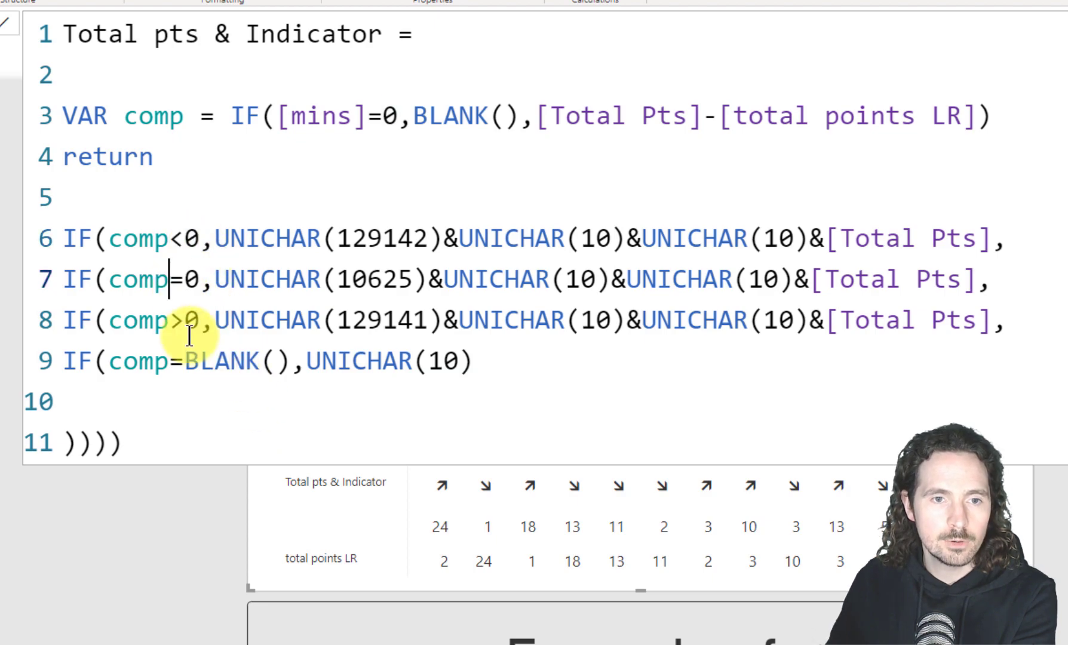
pyautogui.click(183, 321)
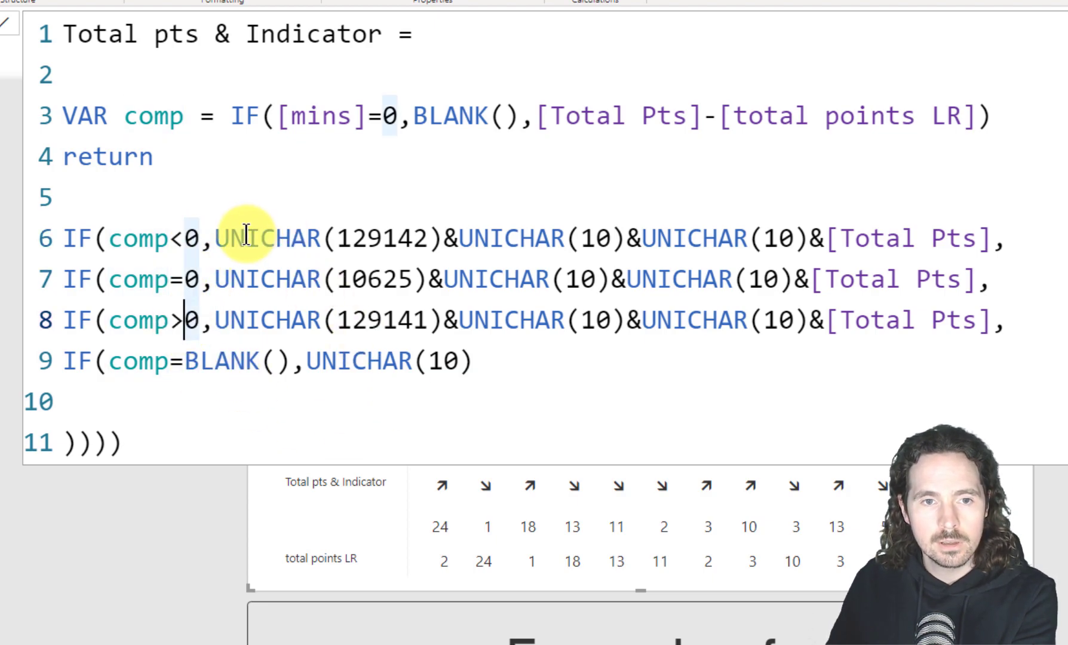
# Highlight the down-arrow and line-break UNICHAR codes, then commit the Total pts & Indicator measure.
pyautogui.moveTo(246, 236); pyautogui.dragTo(625, 237)
pyautogui.moveTo(459, 237); pyautogui.dragTo(612, 235)
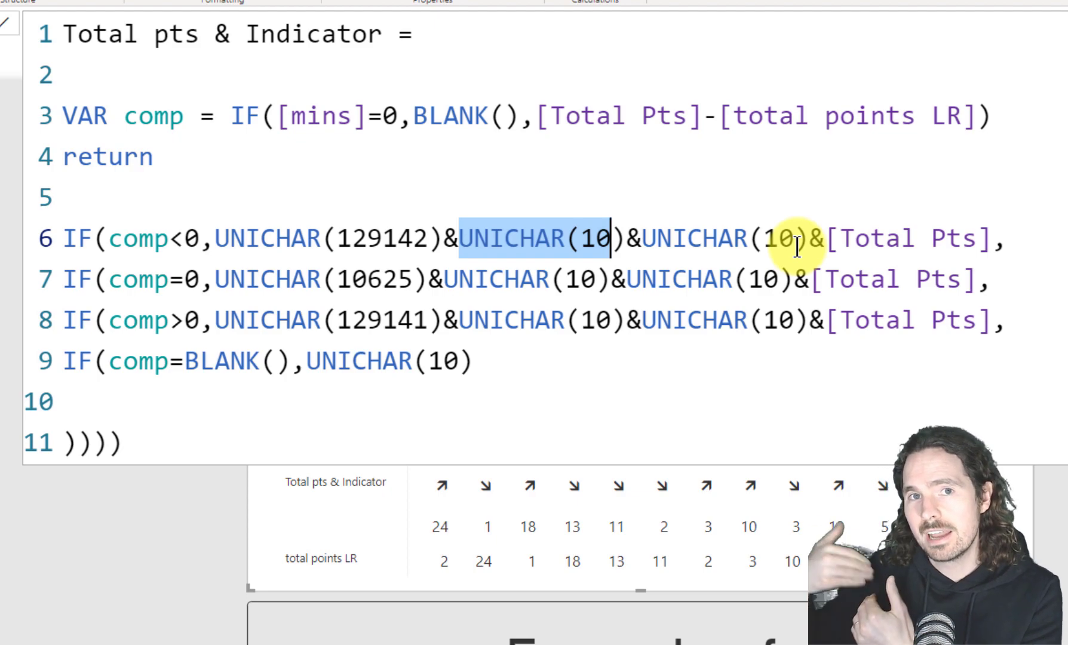
pyautogui.press('Return')
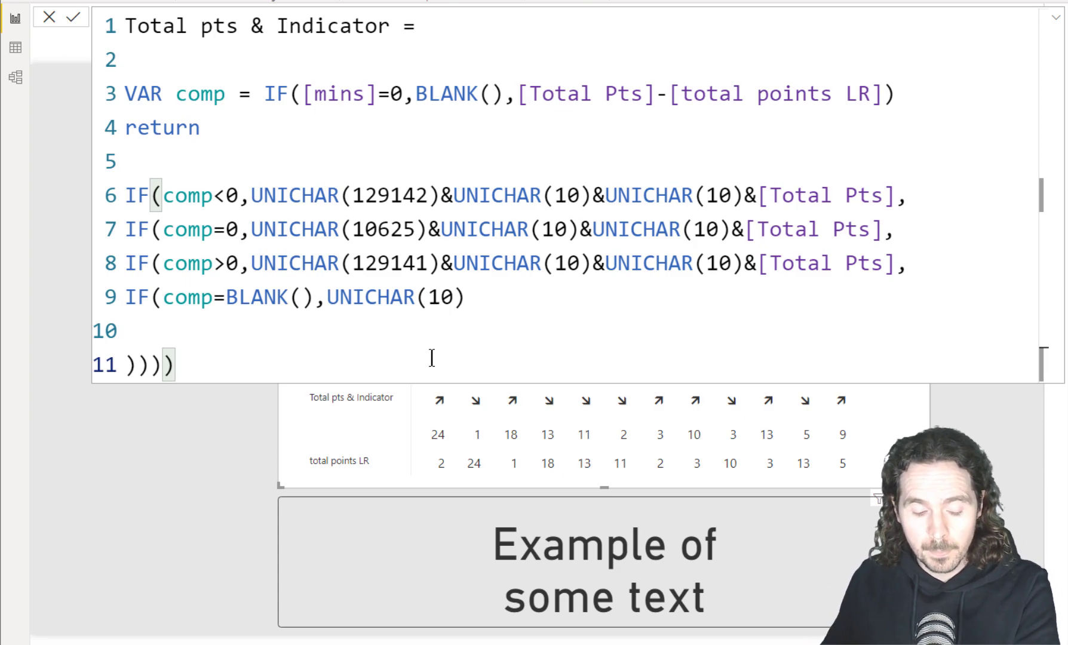
pyautogui.press('Return')
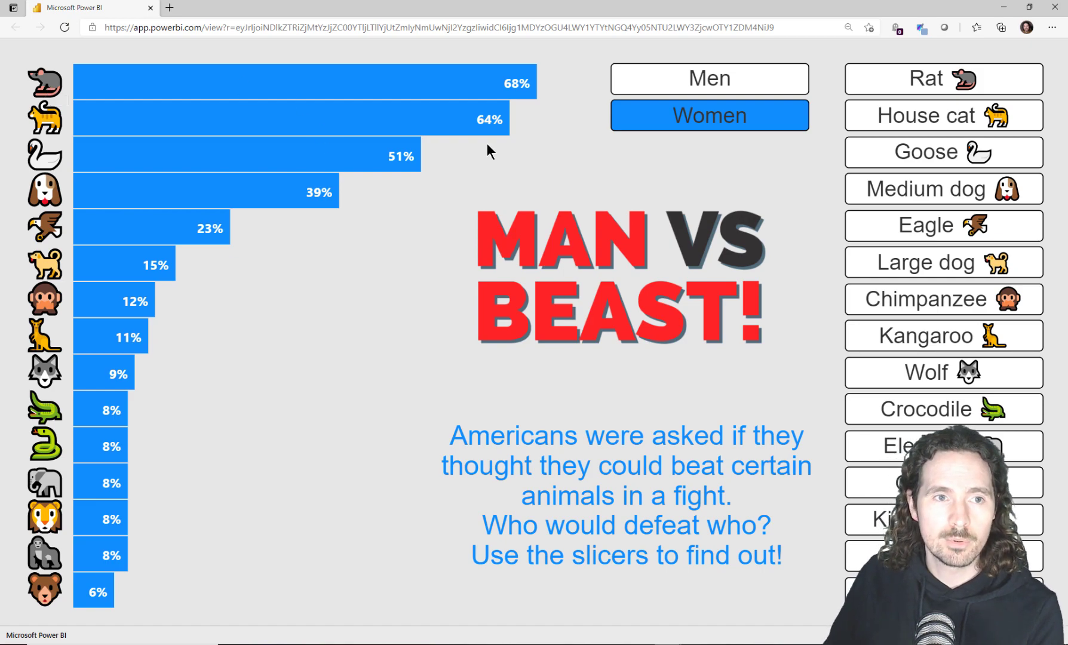
# Try the Rat, Medium dog, Chimpanzee and Wolf slicers, ending on Men and Eagle (38% could win).
pyautogui.click(938, 89)
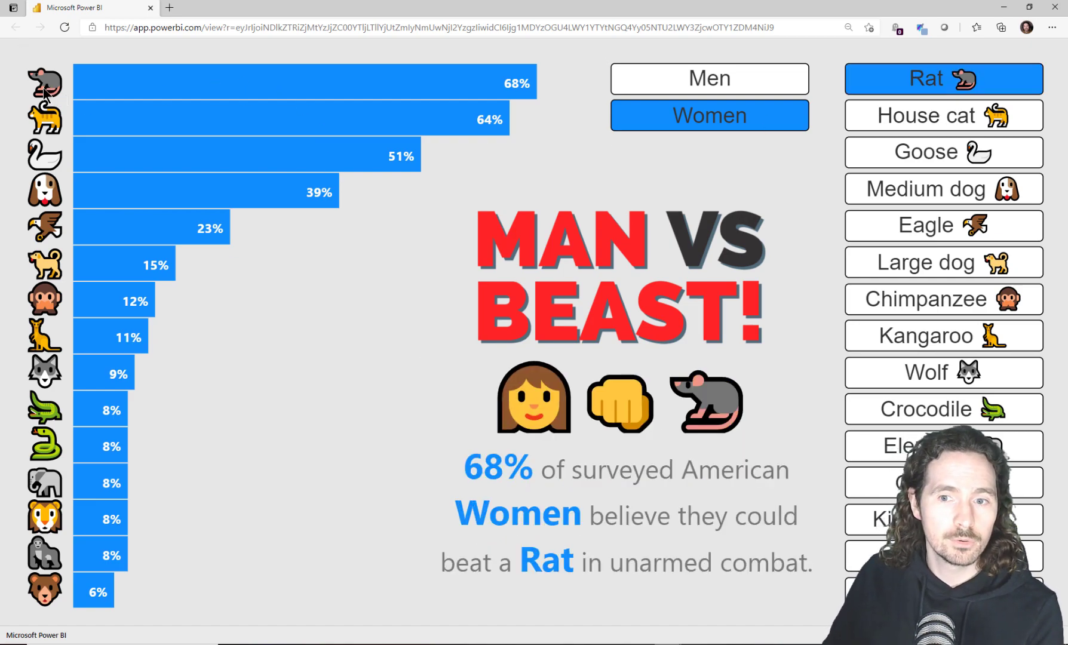
pyautogui.click(919, 72)
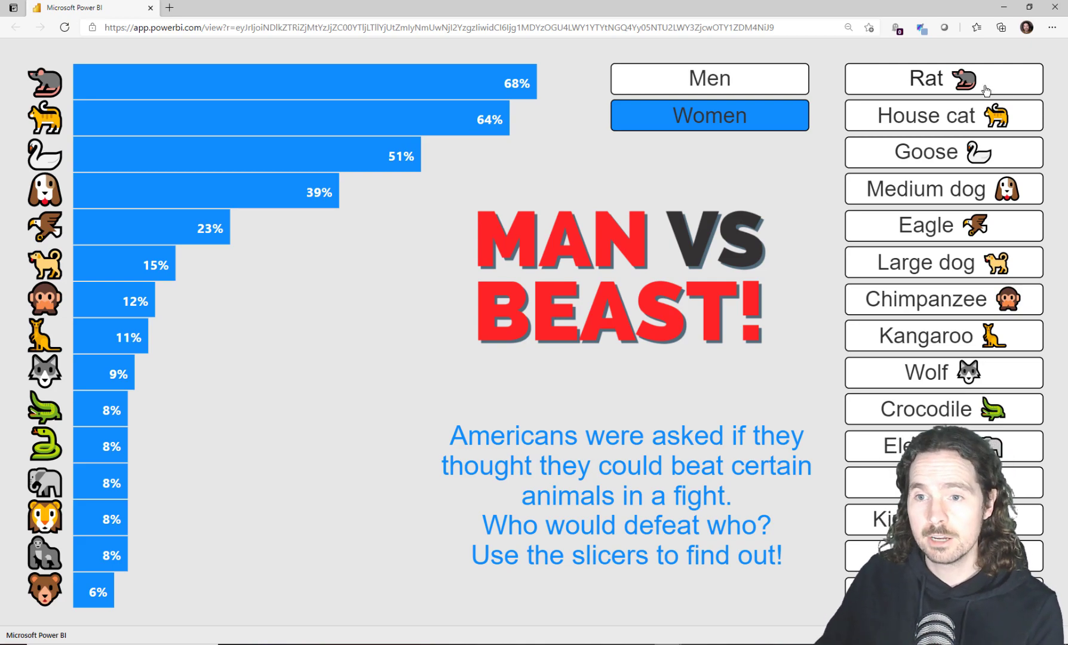
pyautogui.click(936, 187)
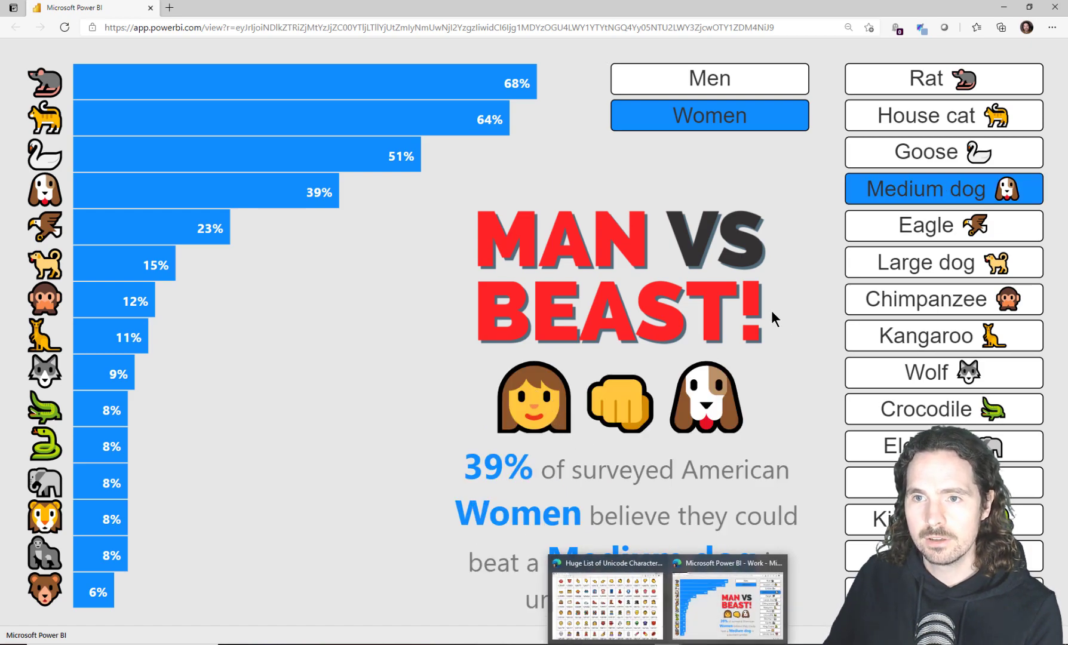
pyautogui.click(714, 97)
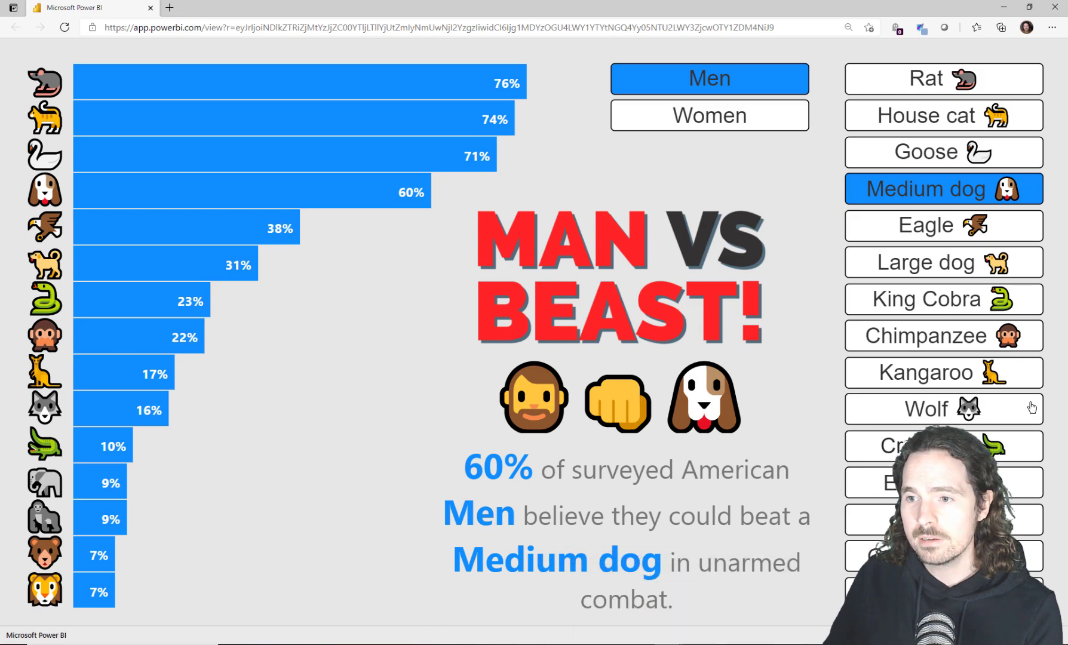
pyautogui.click(996, 346)
pyautogui.click(985, 409)
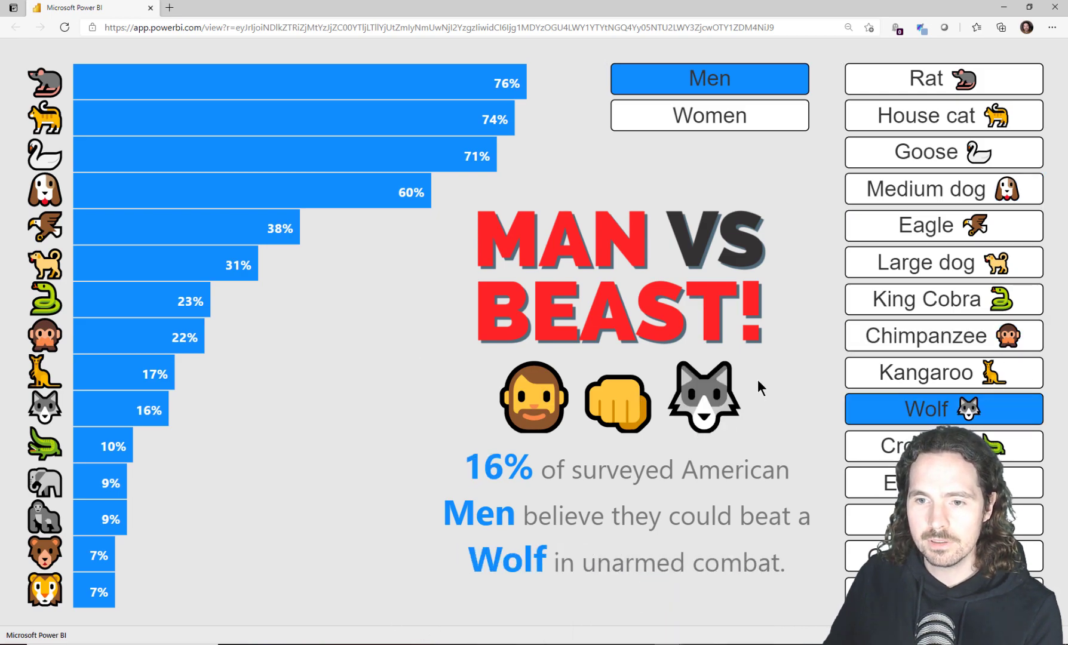
pyautogui.click(906, 229)
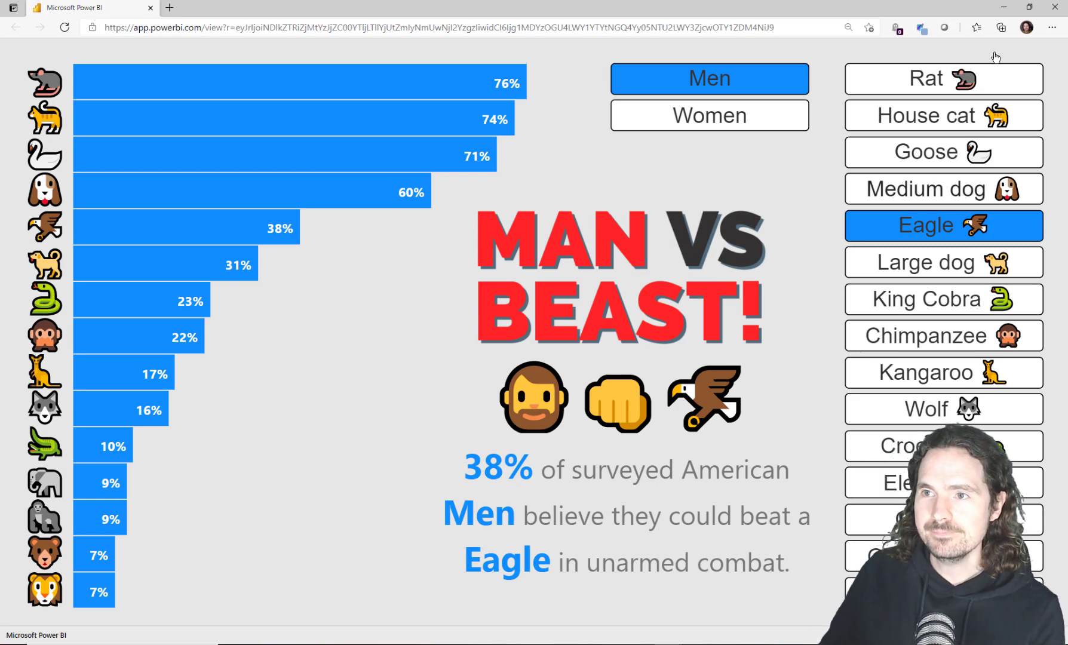
# Back in Desktop, inspect the vs Last Week card, then launch Transform data for the Players query.
pyautogui.click(1001, 7)
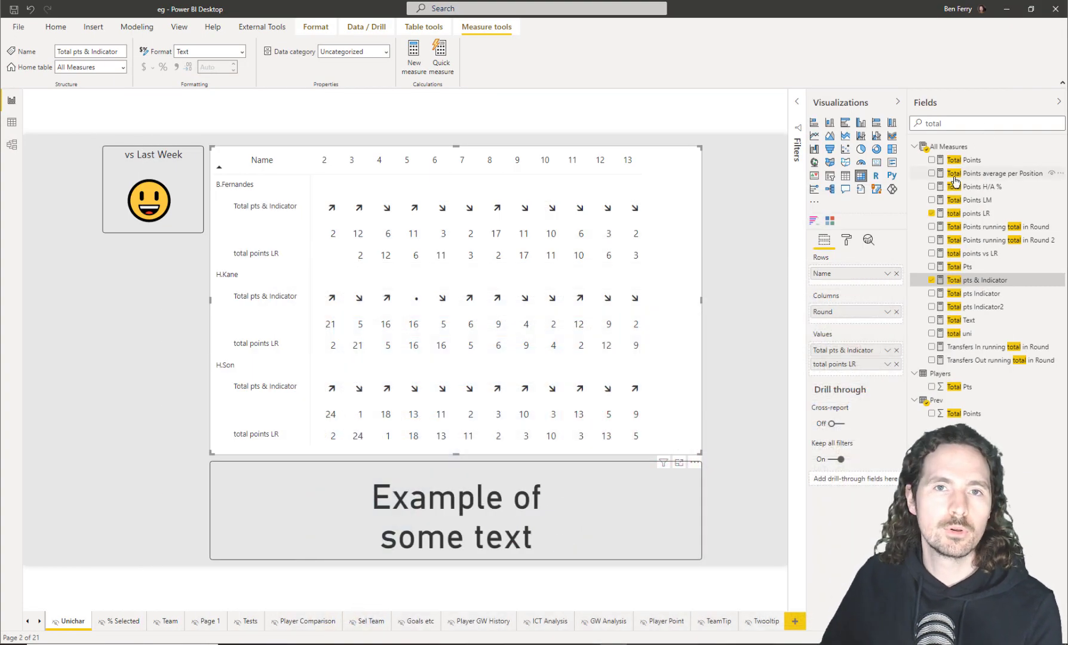
pyautogui.click(703, 336)
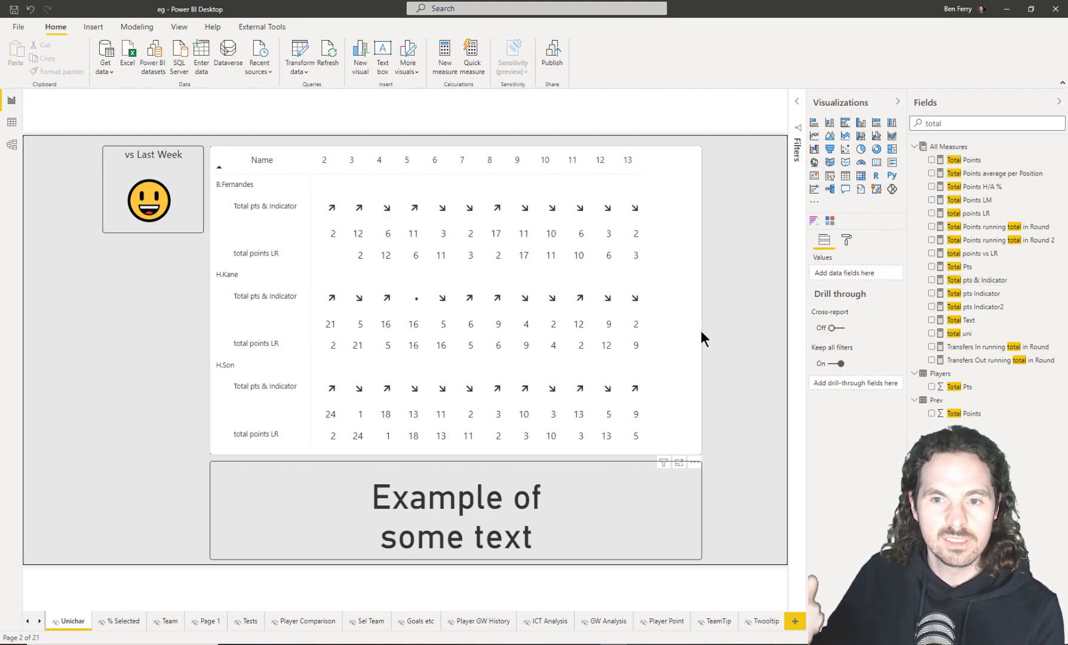
pyautogui.click(176, 215)
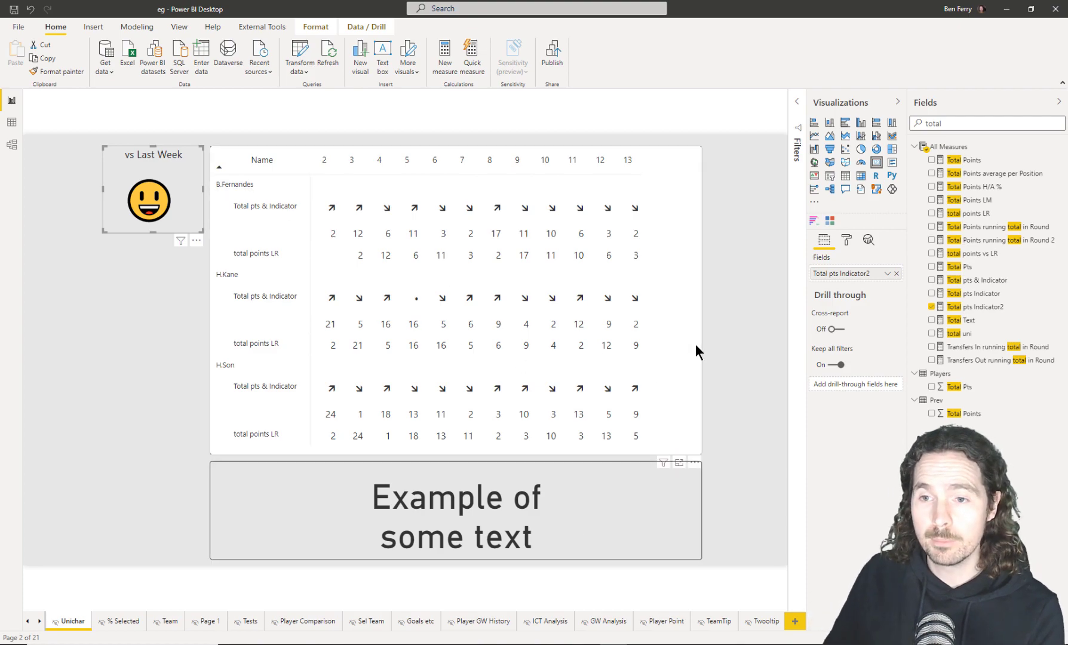
pyautogui.click(418, 114)
pyautogui.click(306, 55)
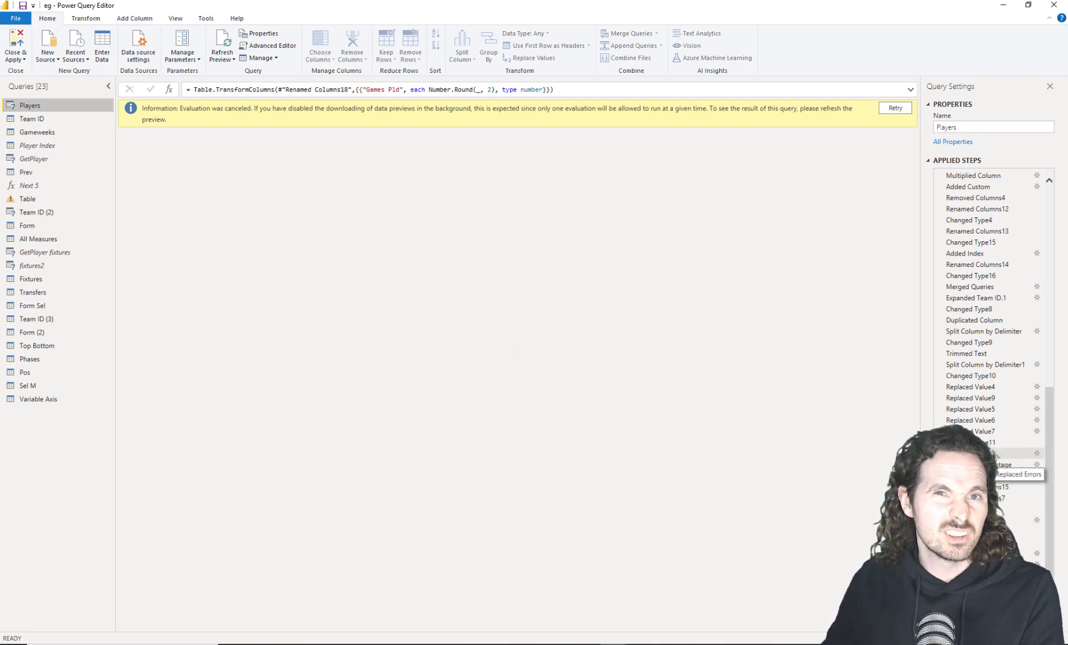
# Select the Players query's Merged Queries step to preview its Team ID to Club ID left outer join.
pyautogui.scroll(10, 995, 447)
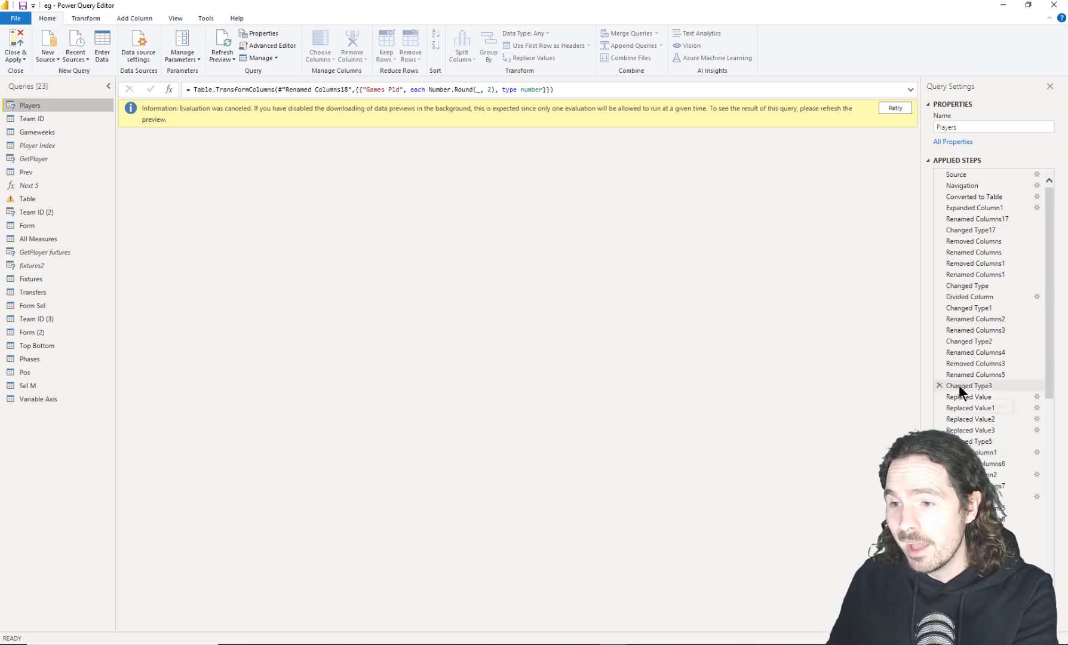
pyautogui.scroll(-6, 985, 387)
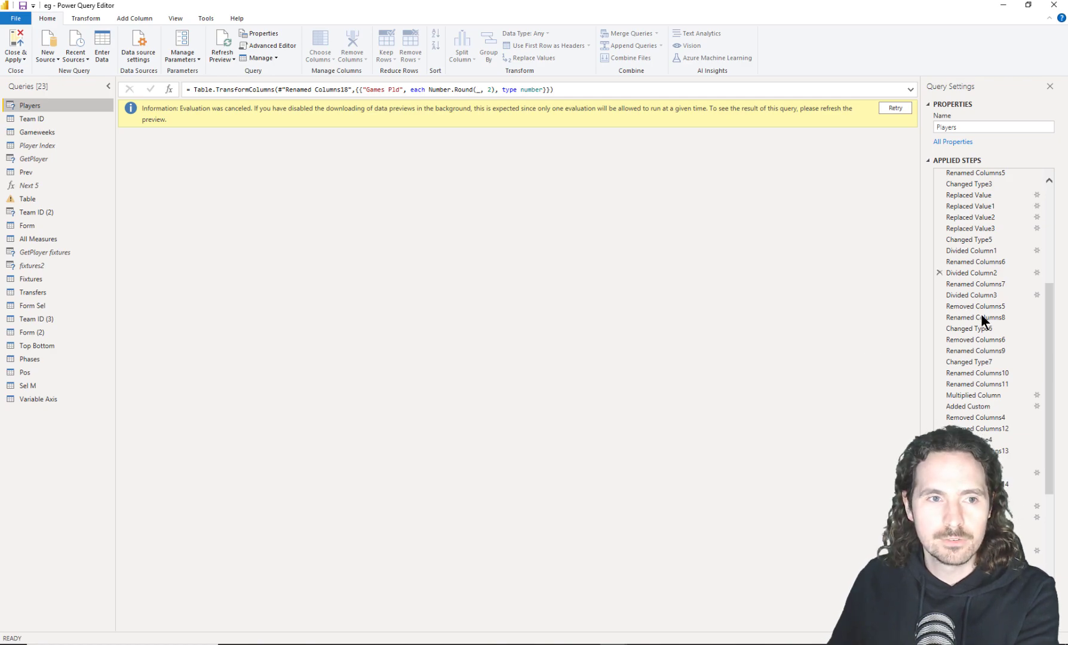
pyautogui.scroll(6, 973, 280)
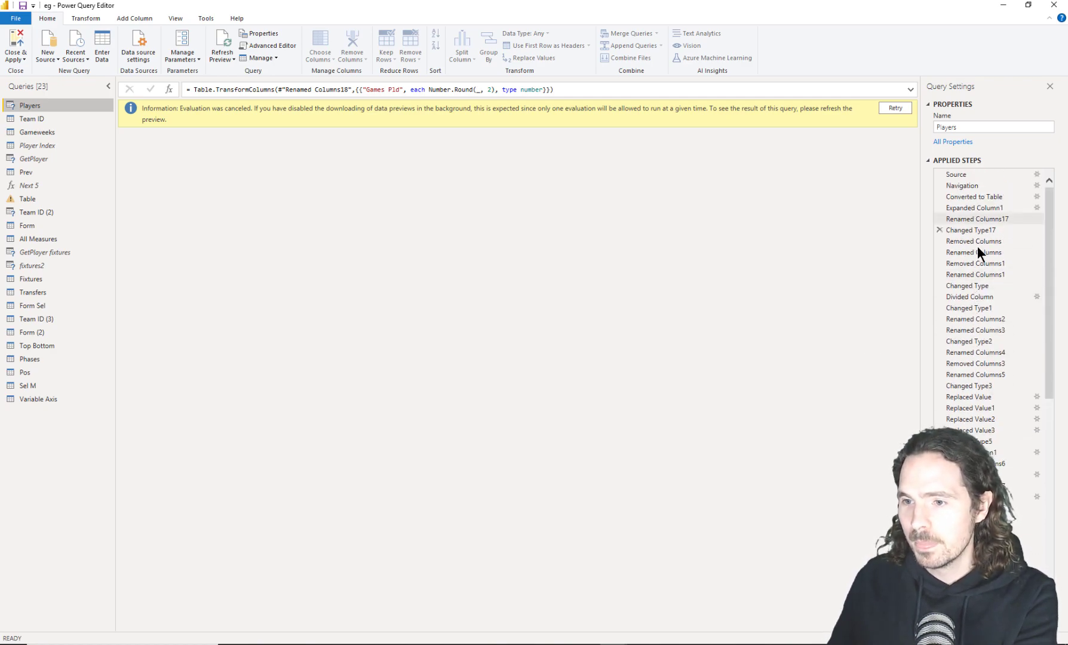
pyautogui.scroll(-10, 982, 281)
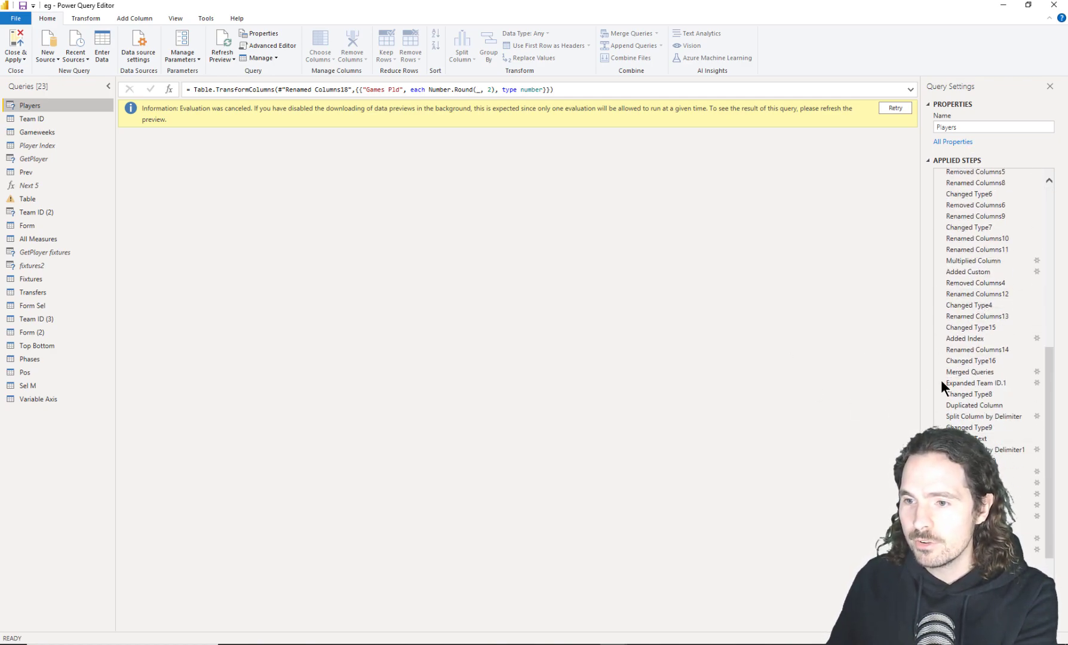
pyautogui.click(974, 371)
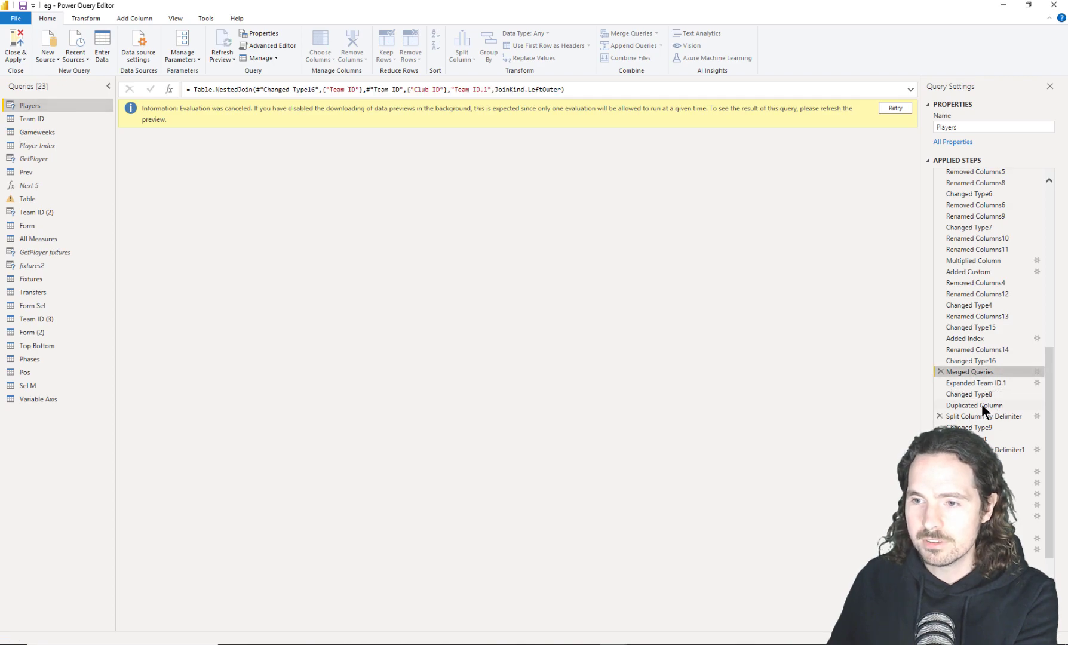
pyautogui.click(999, 372)
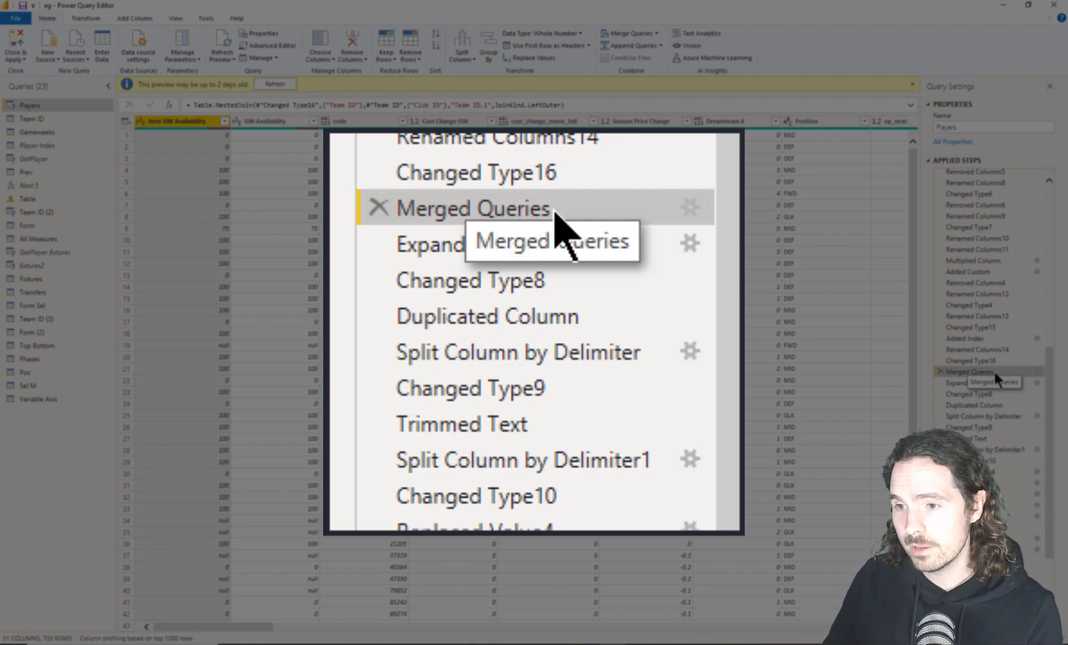
# Rename the step to '❌ Merged Queries' using the emoji picker's cross mark.
pyautogui.rightClick(993, 369)
pyautogui.click(1018, 393)
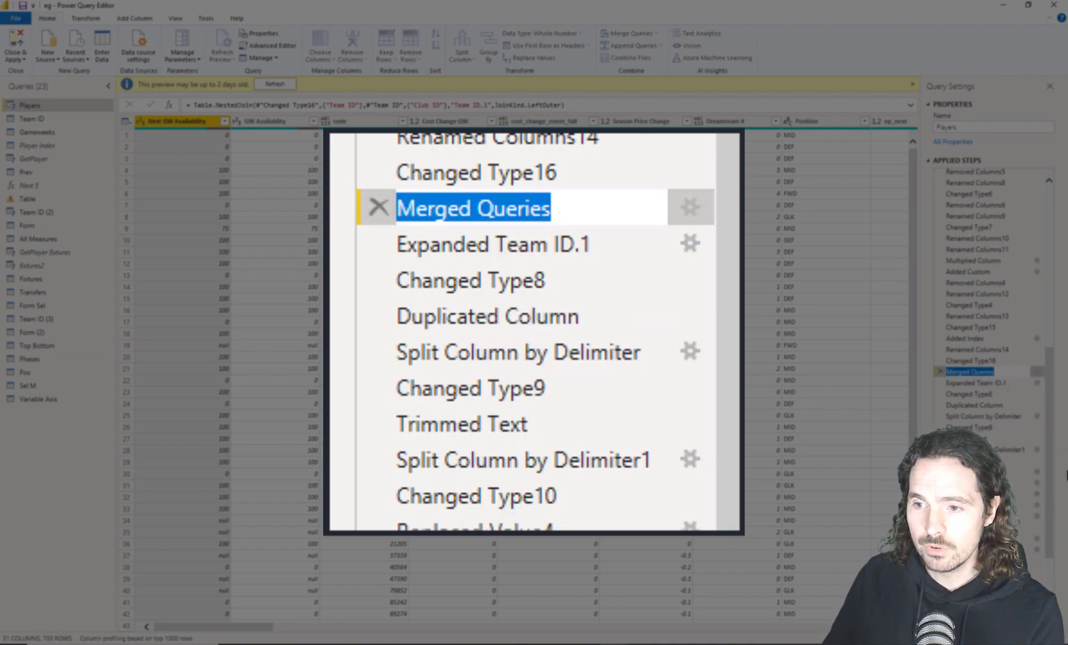
pyautogui.press('Home')
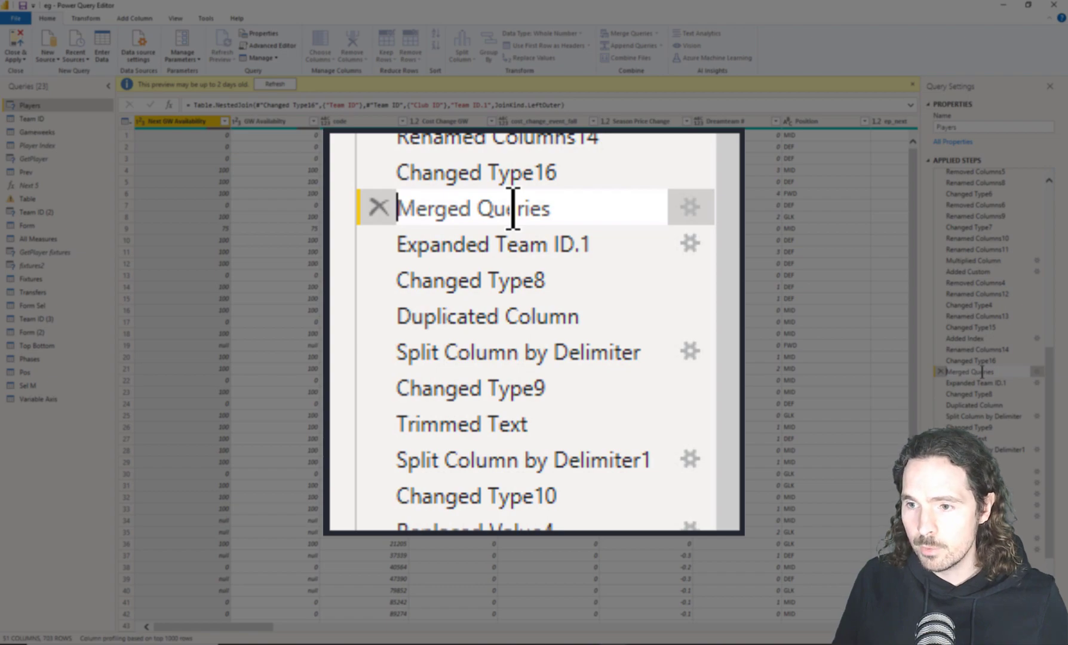
pyautogui.press('super+period')
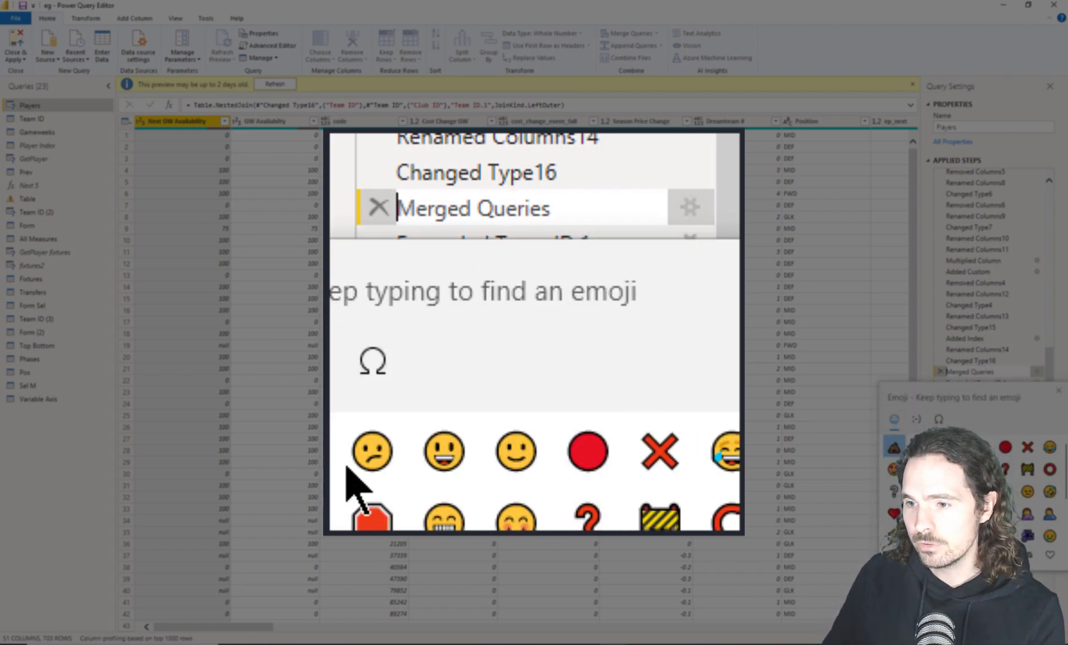
pyautogui.click(1028, 448)
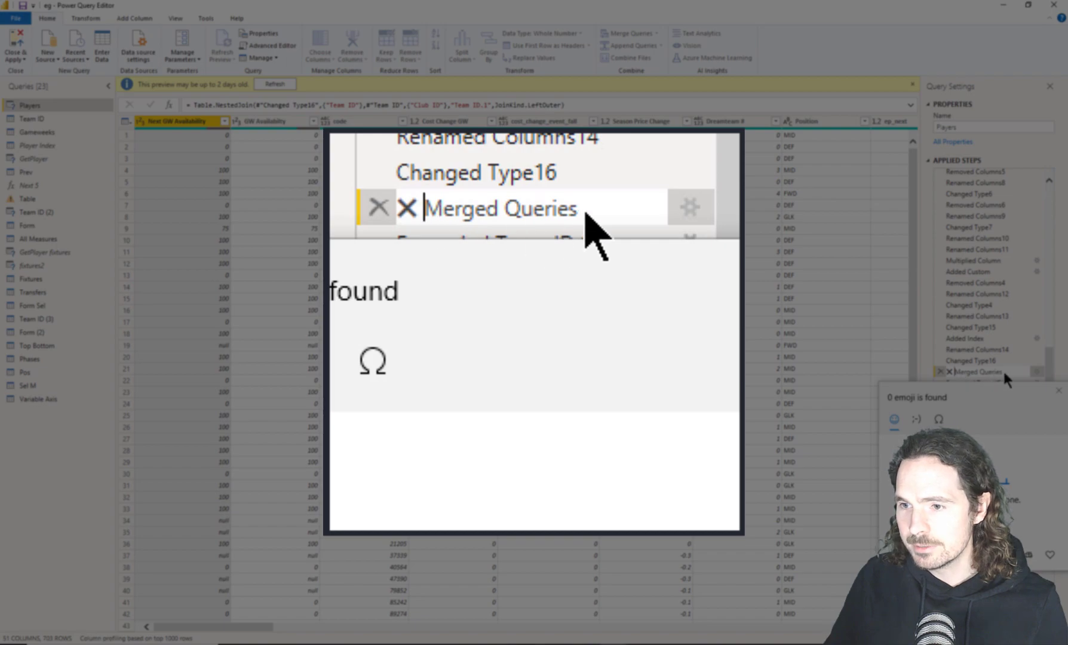
pyautogui.press('Return')
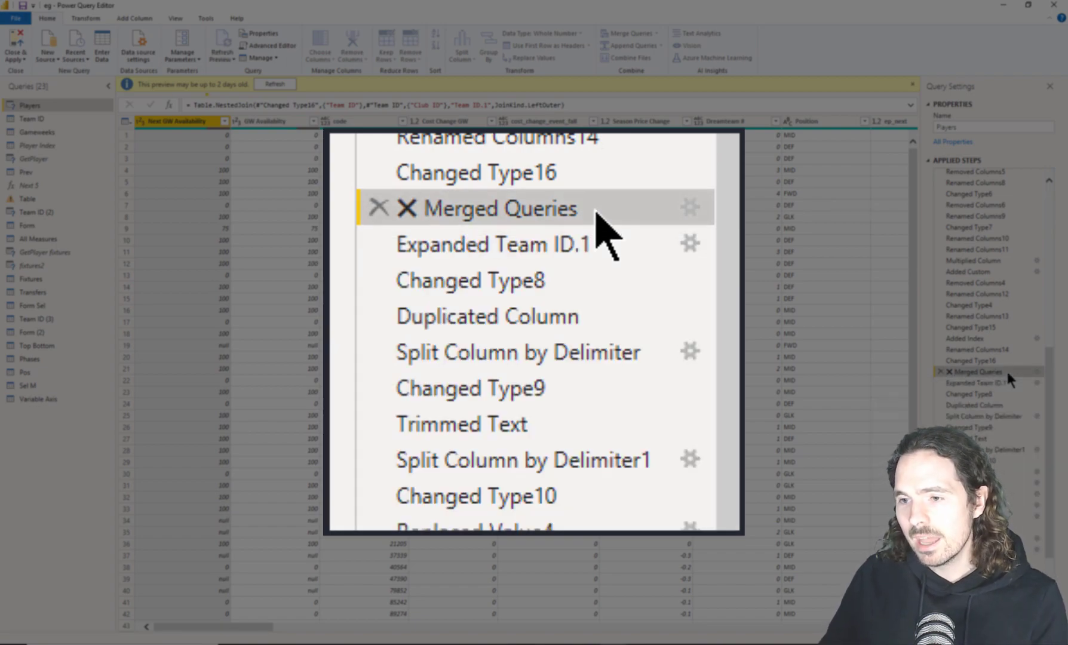
pyautogui.moveTo(972, 372)
pyautogui.mouseDown()
pyautogui.moveTo(1005, 375)
pyautogui.moveTo(941, 373)
pyautogui.moveTo(1005, 374)
pyautogui.moveTo(965, 374)
pyautogui.mouseUp()
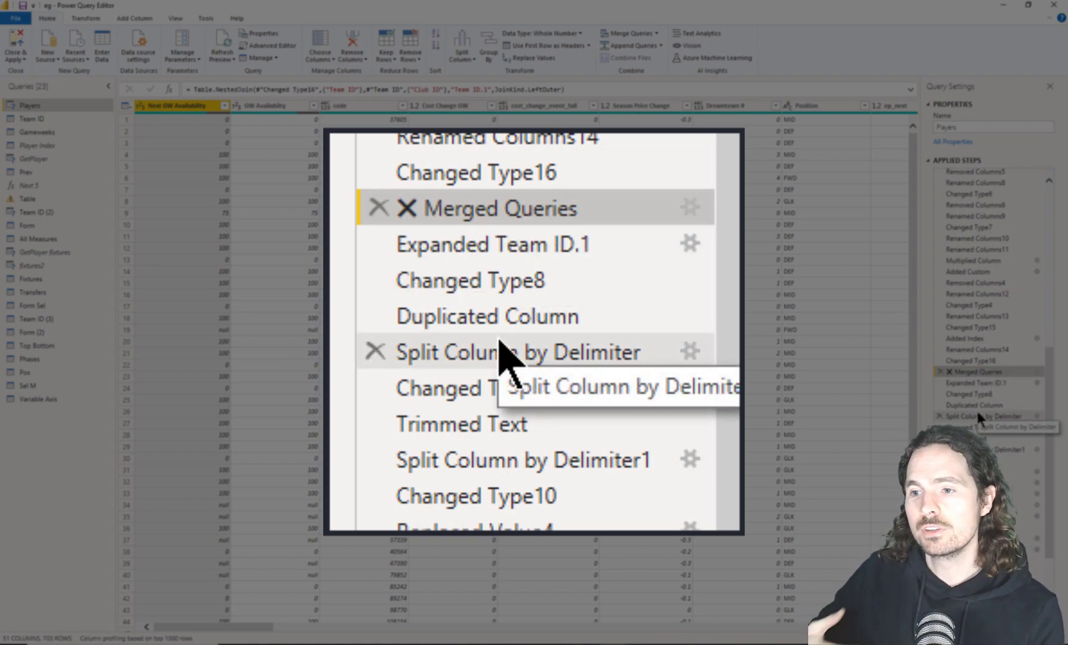